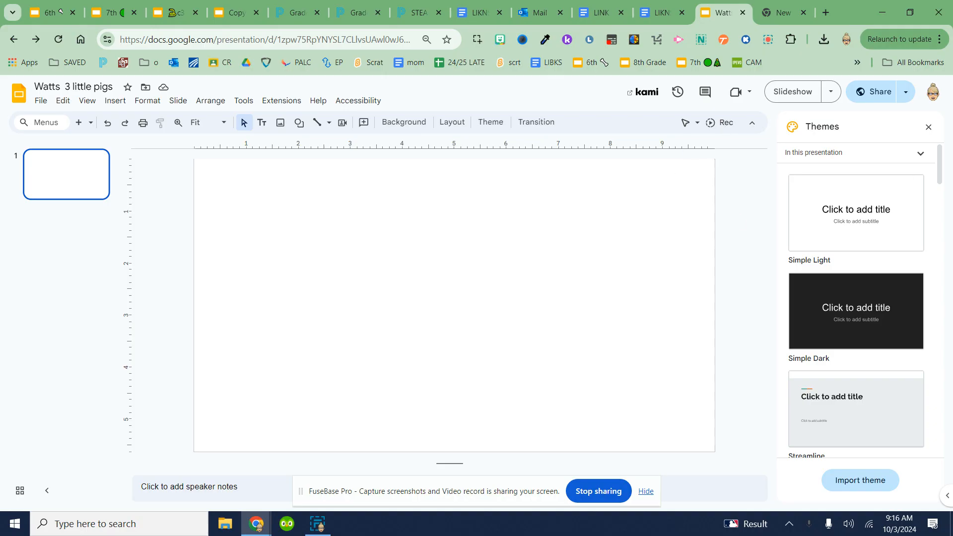
Step: Set the first slide's background to the windmill, farmhouse and apple tree picture found by searching Google Images for "meadow clip art"
{"action": "left_click", "coordinate": [929, 128]}
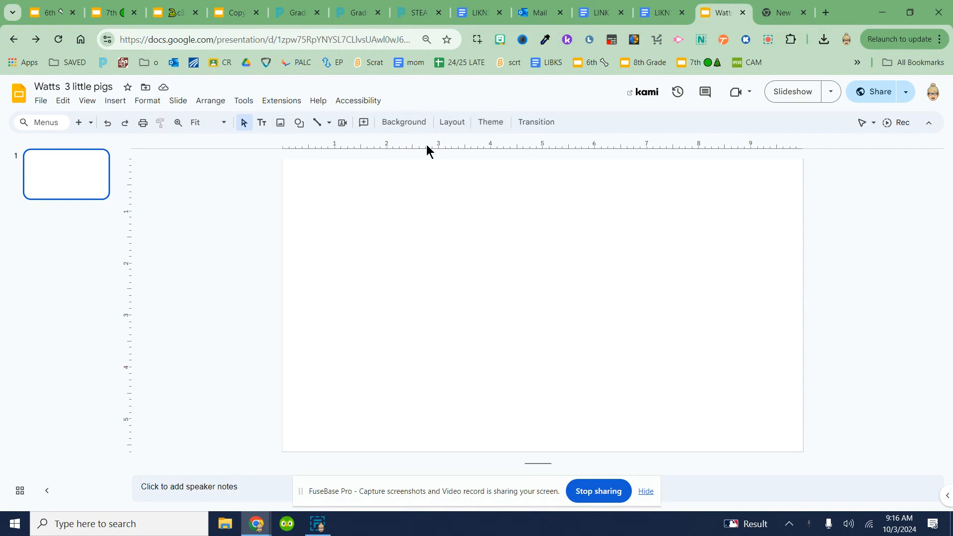
{"action": "left_click", "coordinate": [404, 131]}
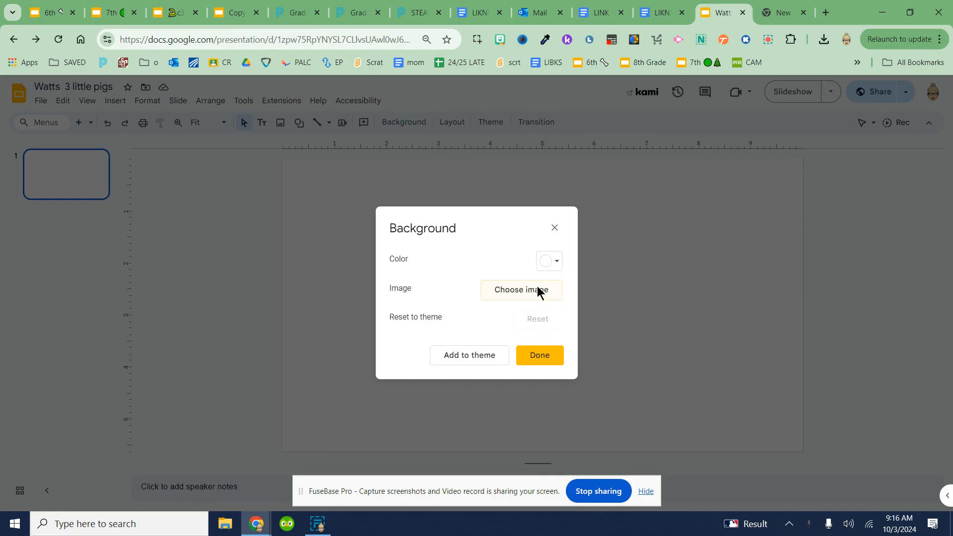
{"action": "left_click", "coordinate": [540, 293]}
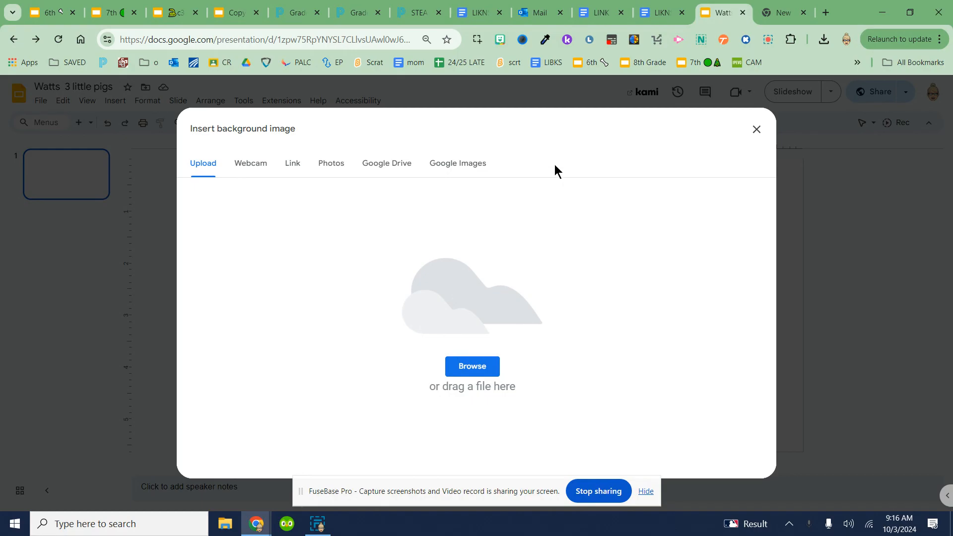
{"action": "left_click", "coordinate": [484, 161]}
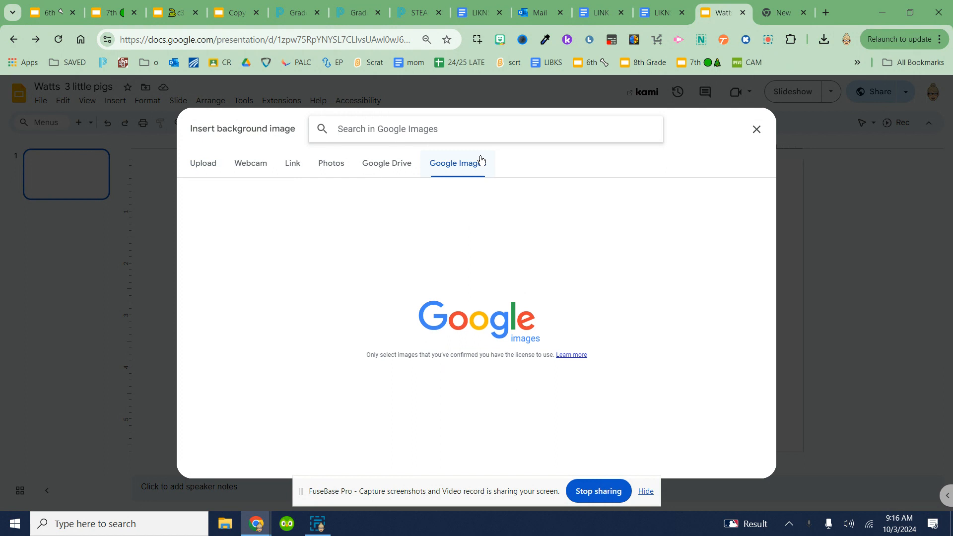
{"action": "type", "text": "meadow clip art"}
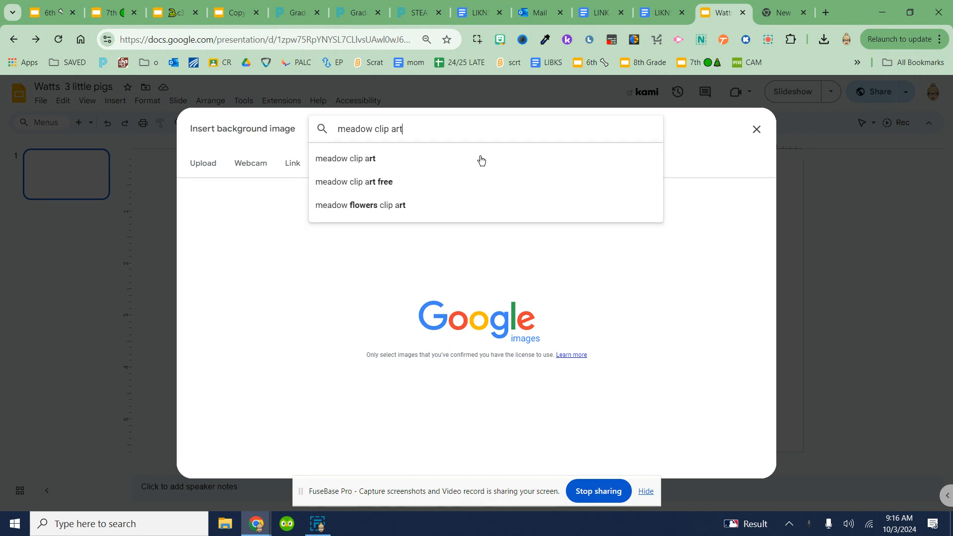
{"action": "key", "text": "Return"}
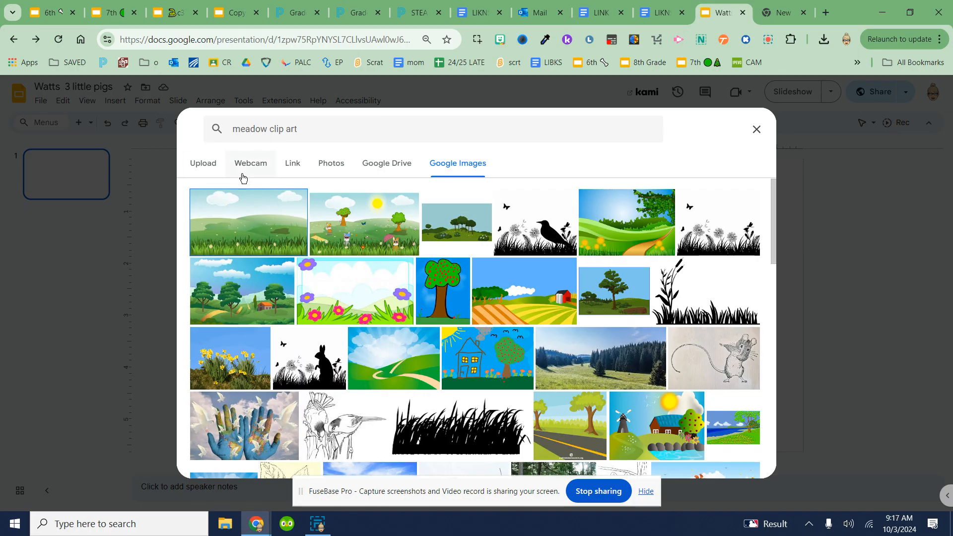
{"action": "double_click", "coordinate": [671, 437]}
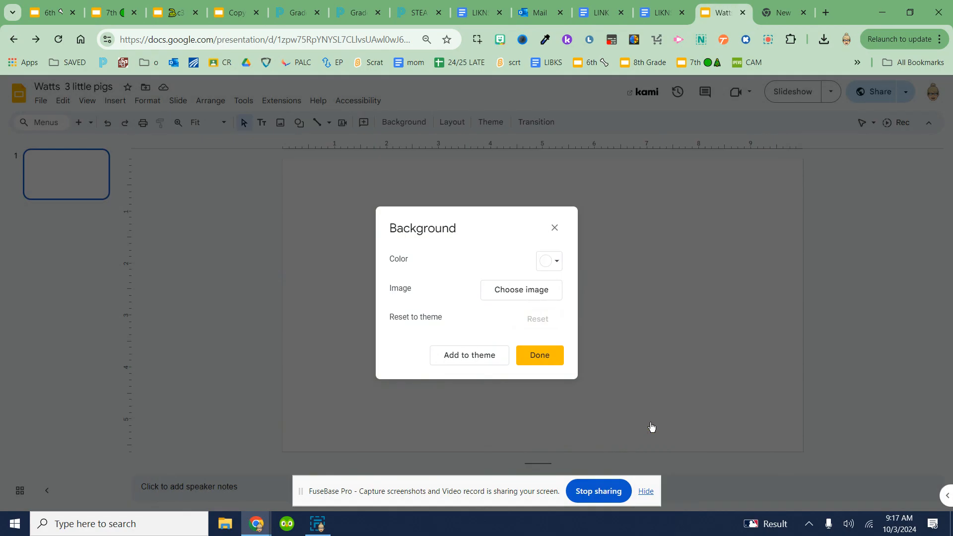
{"action": "left_click", "coordinate": [548, 359]}
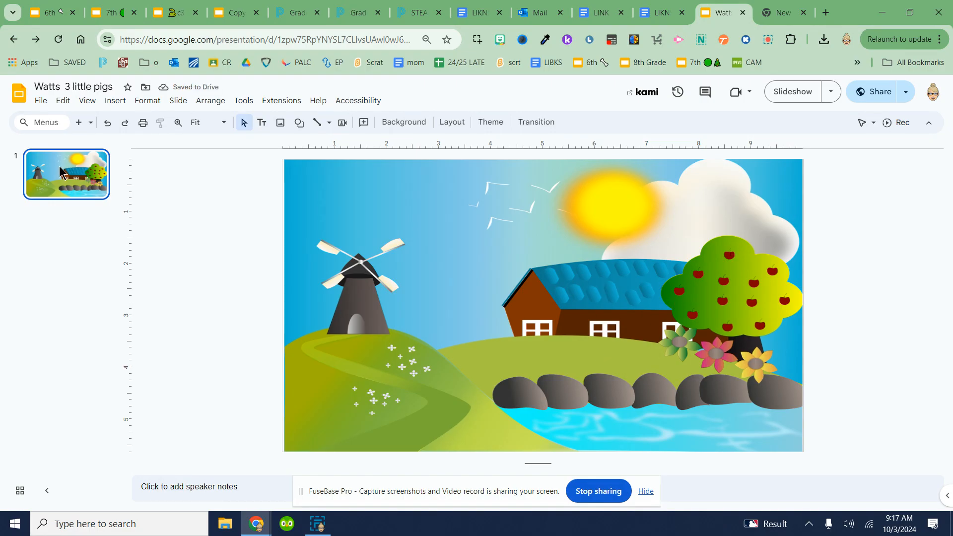
Step: Add a second slide after the meadow slide and delete its title and text placeholders
{"action": "right_click", "coordinate": [55, 248]}
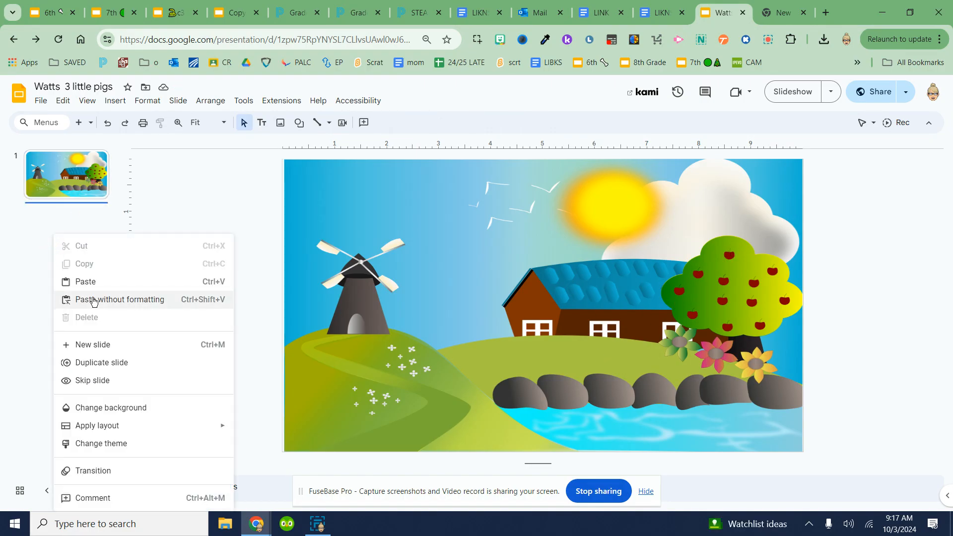
{"action": "left_click", "coordinate": [116, 345]}
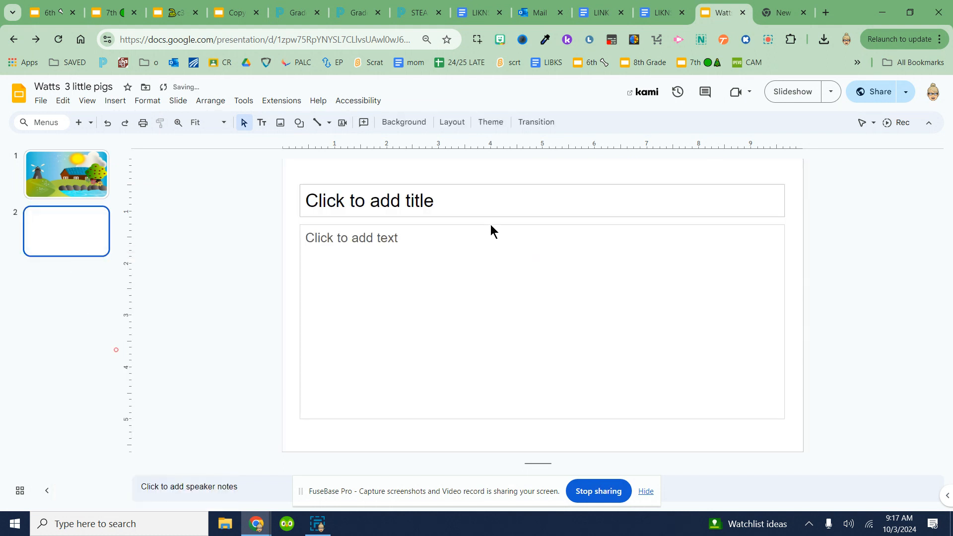
{"action": "left_click", "coordinate": [528, 184]}
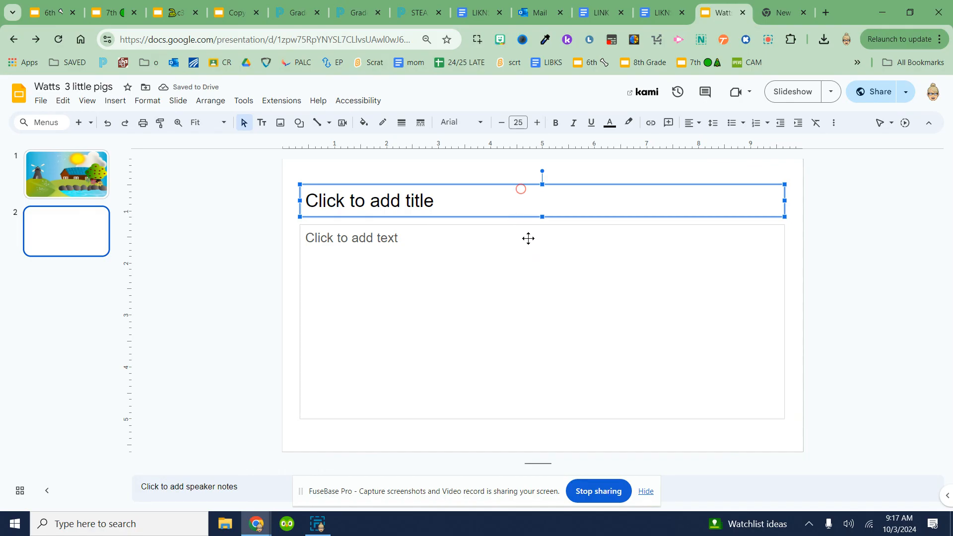
{"action": "key", "text": "Delete"}
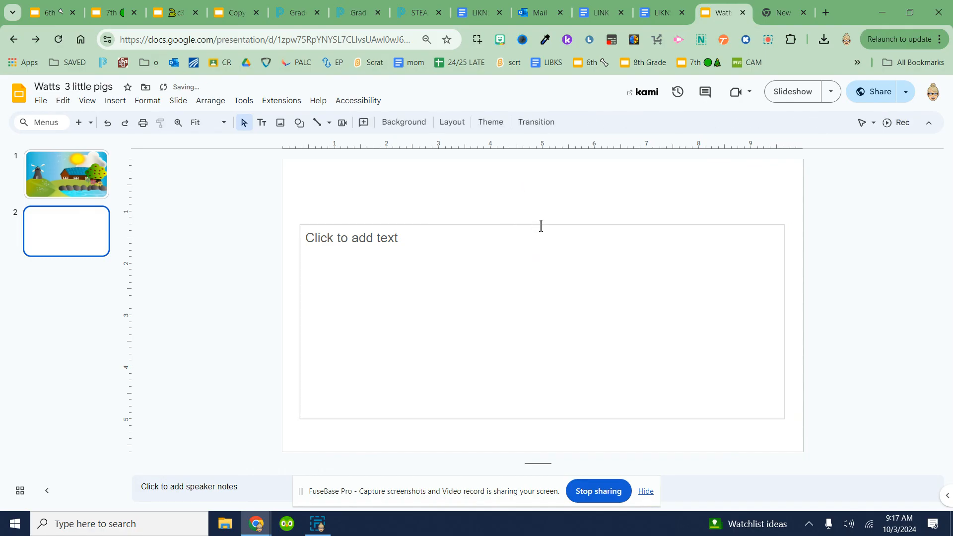
{"action": "left_click", "coordinate": [541, 225]}
{"action": "key", "text": "Delete"}
{"action": "left_click", "coordinate": [560, 229]}
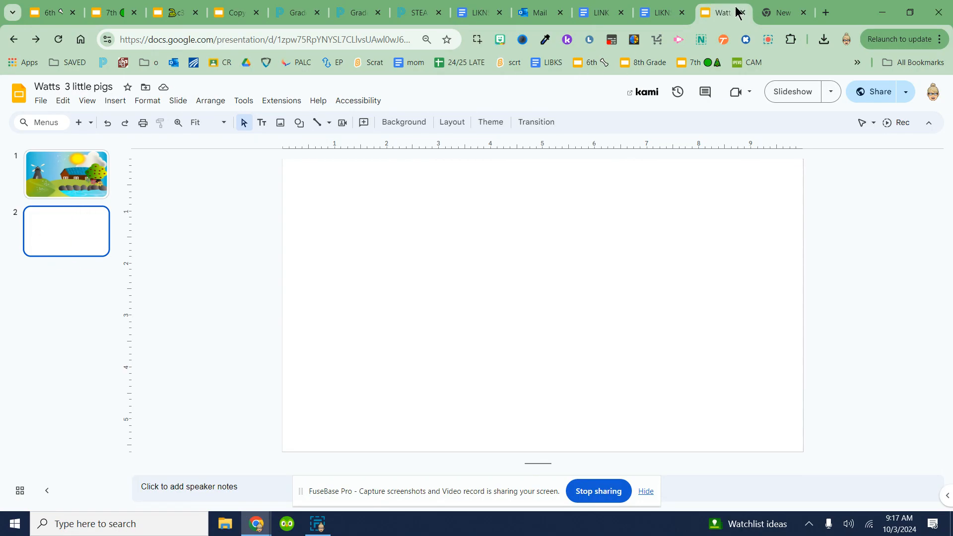
Step: Switch to the empty browser tab and open the remove.bg upload page
{"action": "left_click", "coordinate": [771, 12]}
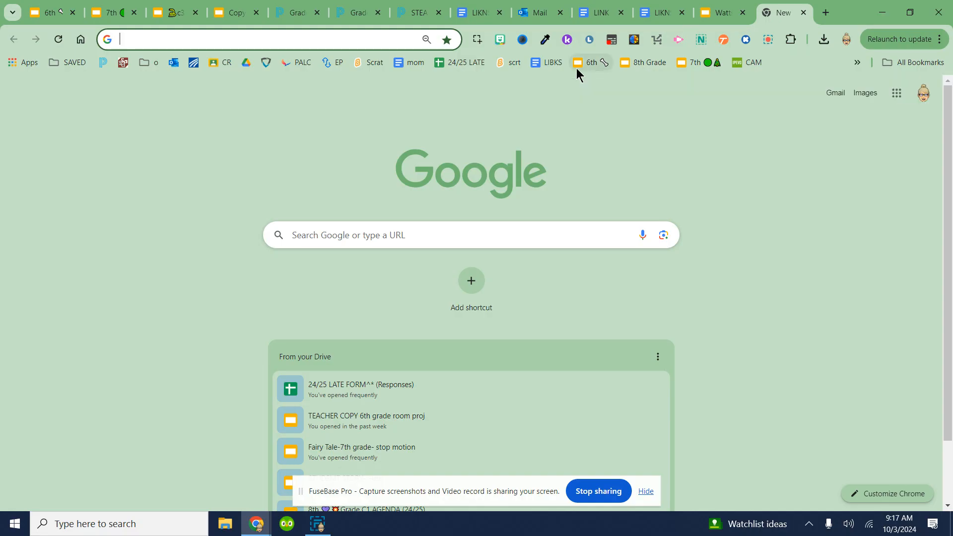
{"action": "type", "text": "remove"}
{"action": "key", "text": "Return"}
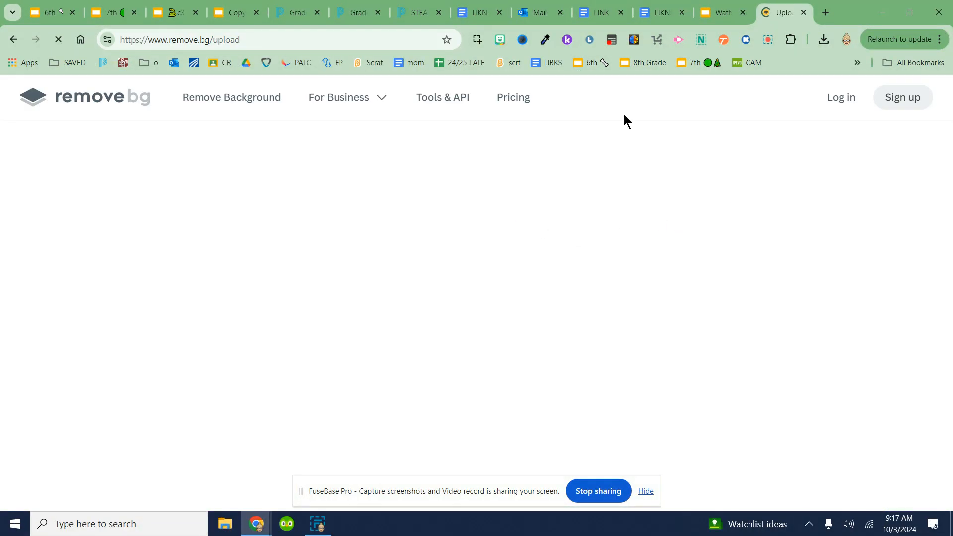
Step: Search Google for "3 little pgs clipart" in a new browser tab
{"action": "left_click", "coordinate": [826, 13]}
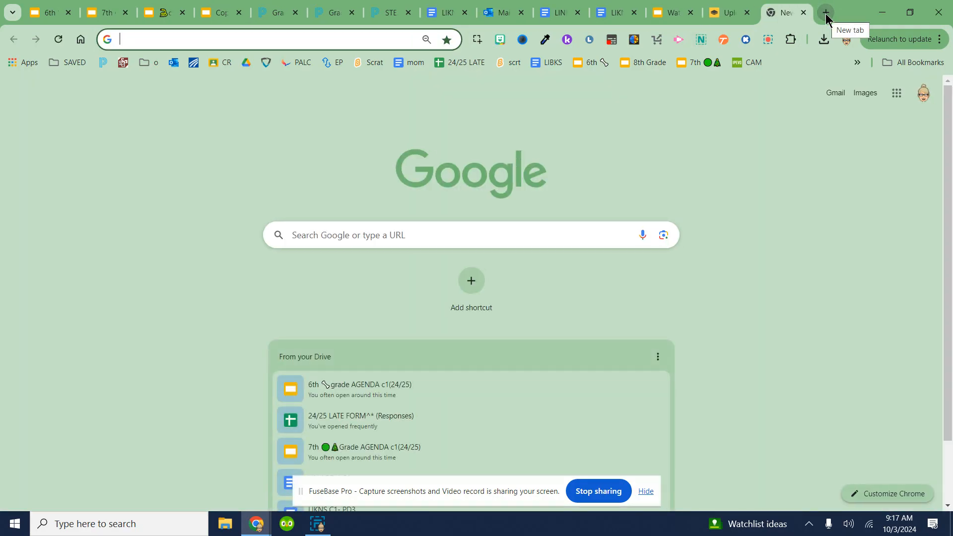
{"action": "type", "text": "pick"}
{"action": "key", "text": "BackSpace"}
{"action": "key", "text": "BackSpace"}
{"action": "key", "text": "BackSpace"}
{"action": "key", "text": "BackSpace"}
{"action": "type", "text": "3 lit"}
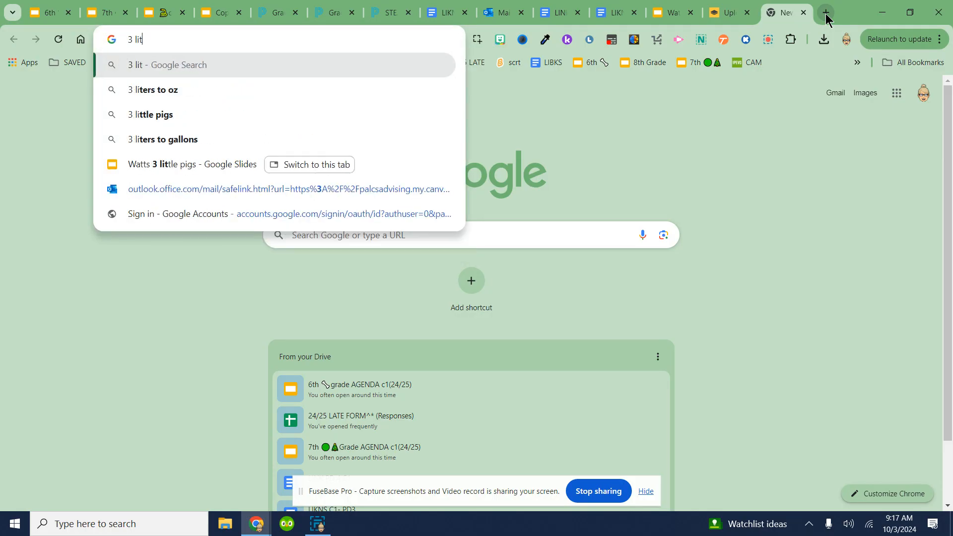
{"action": "type", "text": "tle pgs clipart"}
{"action": "key", "text": "Return"}
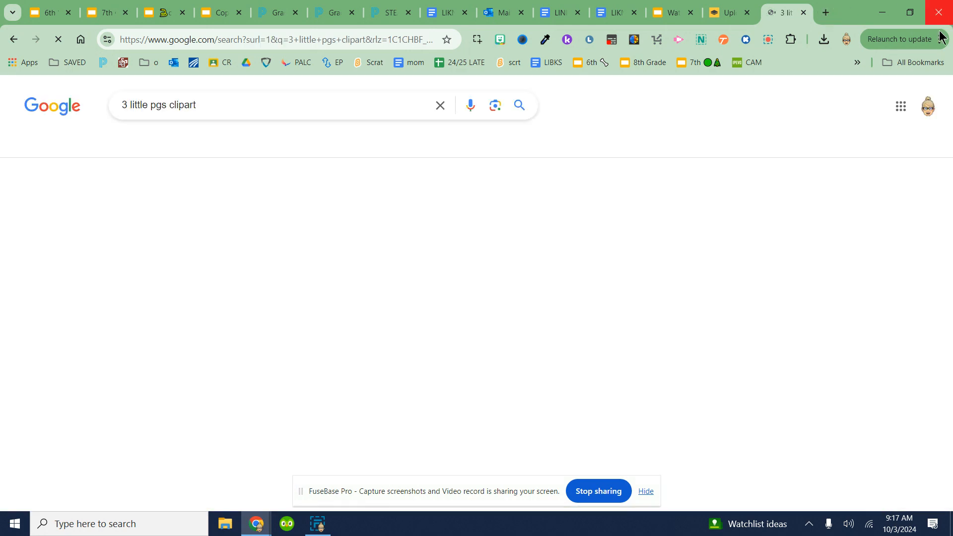
Step: Load the Vecteezy picture of three pigs in brown overalls from the search results into remove.bg
{"action": "scroll", "coordinate": [551, 321], "scroll_direction": "down", "scroll_amount": 5}
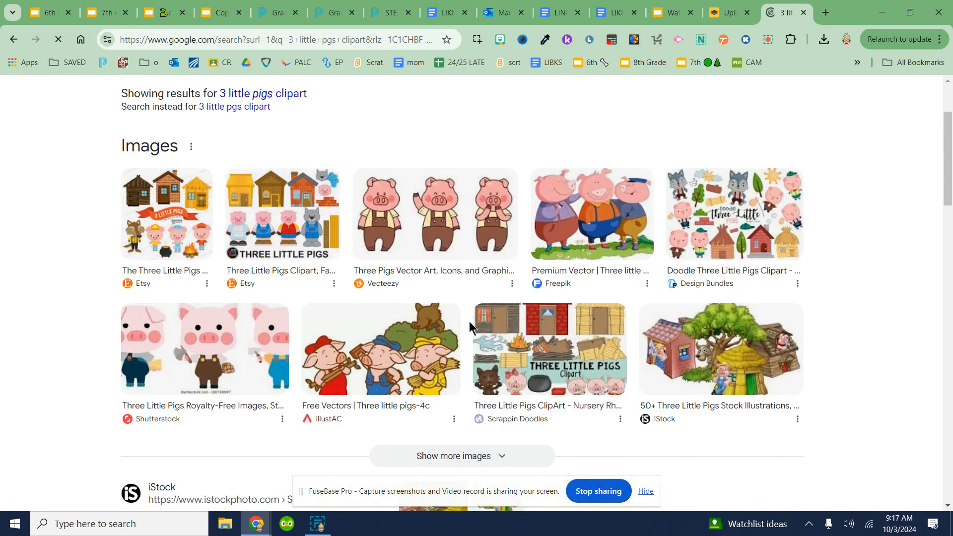
{"action": "scroll", "coordinate": [307, 262], "scroll_direction": "up", "scroll_amount": 5}
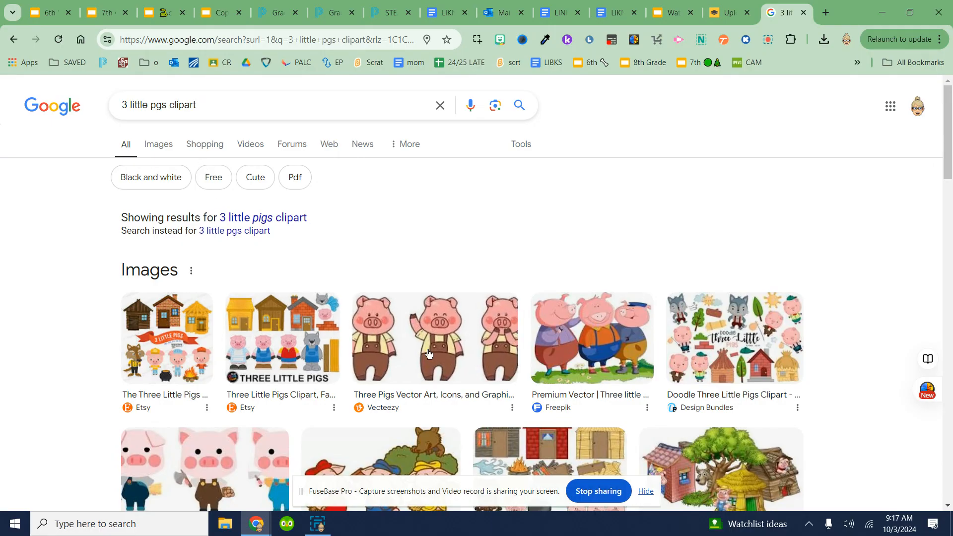
{"action": "left_click_drag", "start_coordinate": [445, 362], "coordinate": [619, 263]}
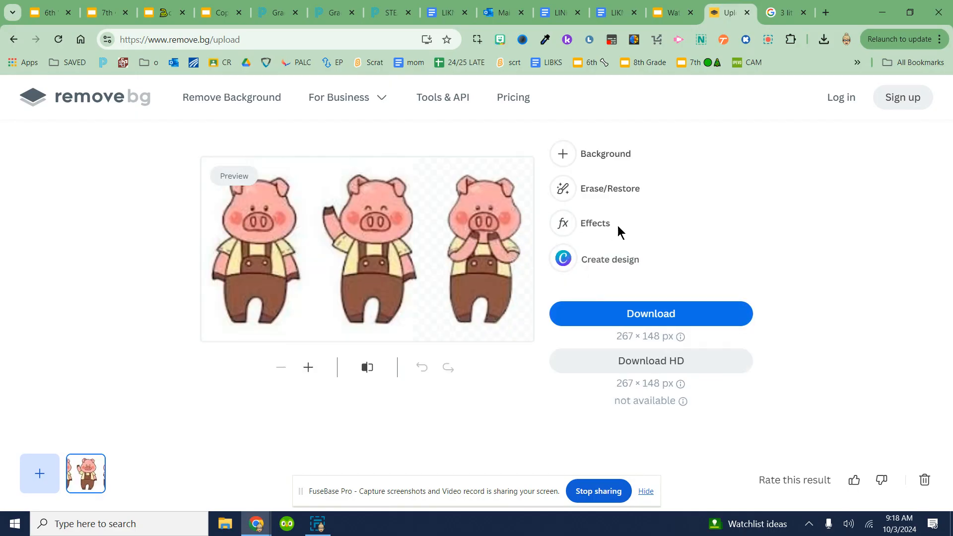
Step: Erase the middle pig and the pig covering its mouth from the cutout, and download the remaining single pig
{"action": "left_click", "coordinate": [616, 197]}
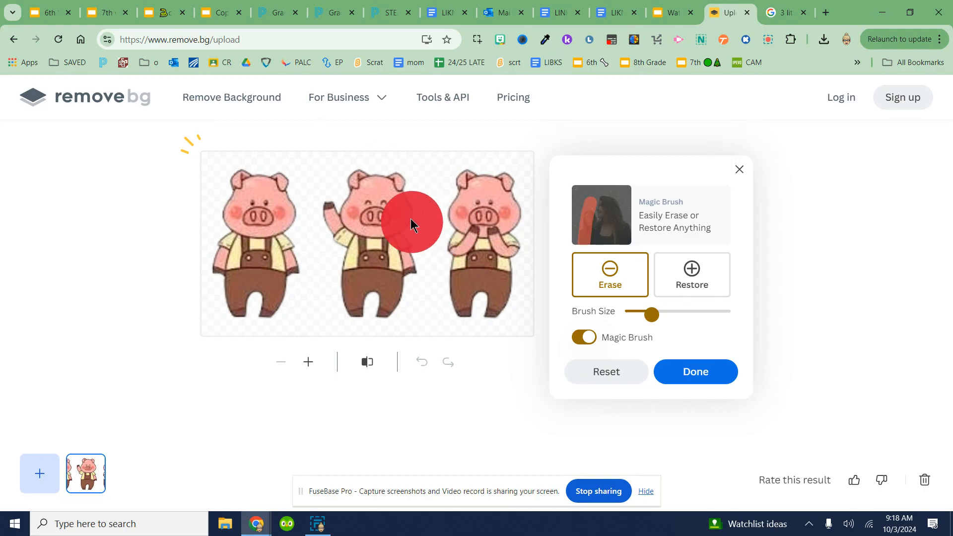
{"action": "mouse_move", "coordinate": [366, 162]}
{"action": "left_mouse_down"}
{"action": "mouse_move", "coordinate": [327, 278]}
{"action": "mouse_move", "coordinate": [467, 310]}
{"action": "mouse_move", "coordinate": [499, 211]}
{"action": "mouse_move", "coordinate": [360, 176]}
{"action": "mouse_move", "coordinate": [413, 239]}
{"action": "mouse_move", "coordinate": [467, 224]}
{"action": "mouse_move", "coordinate": [496, 275]}
{"action": "mouse_move", "coordinate": [383, 259]}
{"action": "mouse_move", "coordinate": [521, 306]}
{"action": "mouse_move", "coordinate": [532, 160]}
{"action": "left_mouse_up"}
{"action": "left_click", "coordinate": [695, 376]}
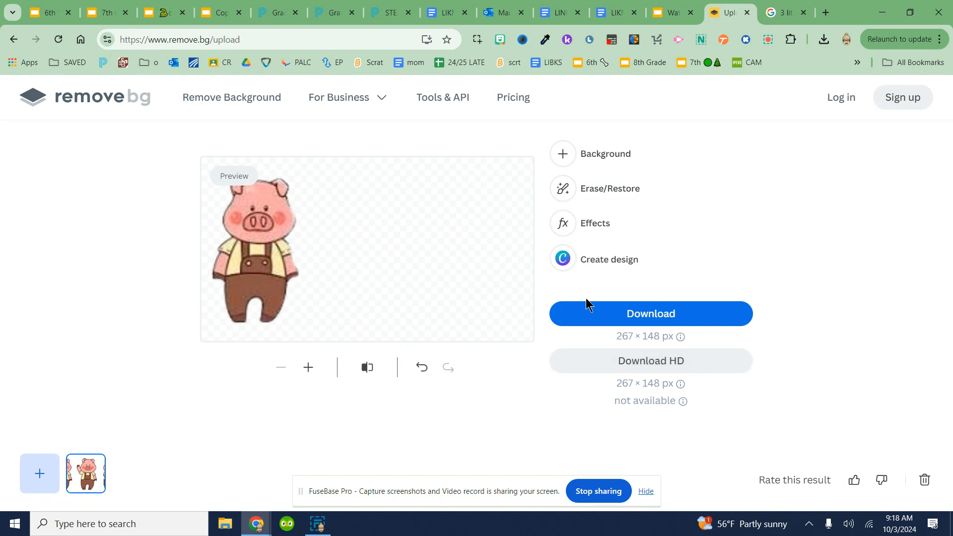
{"action": "left_click", "coordinate": [601, 312]}
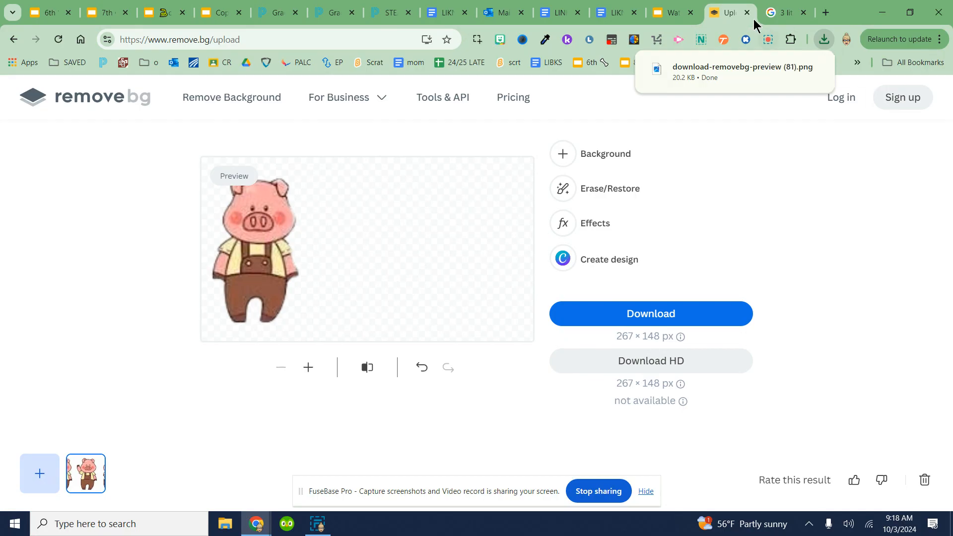
Step: Return to the Watts 3 little pigs presentation and insert download-removebg-preview (81) from the computer on the second slide
{"action": "left_click", "coordinate": [658, 15]}
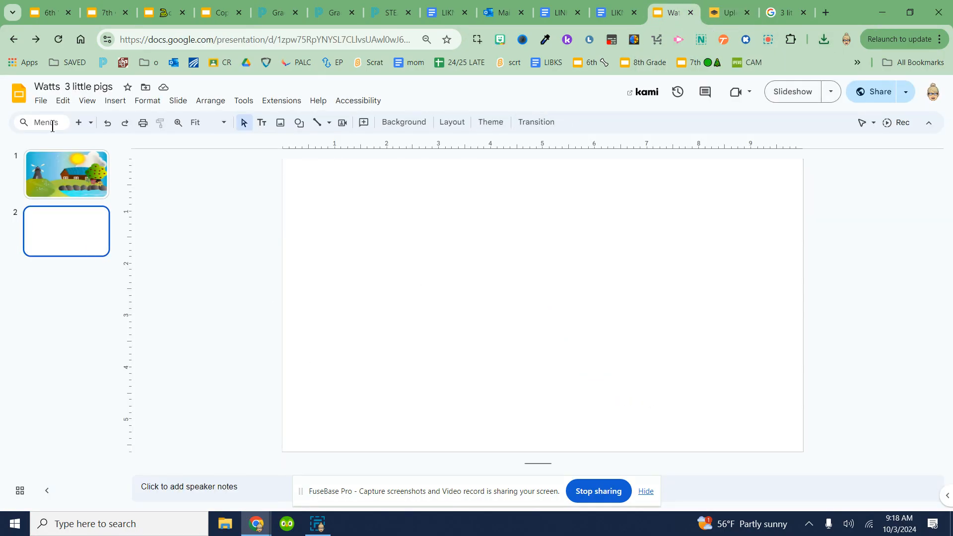
{"action": "left_click", "coordinate": [62, 103]}
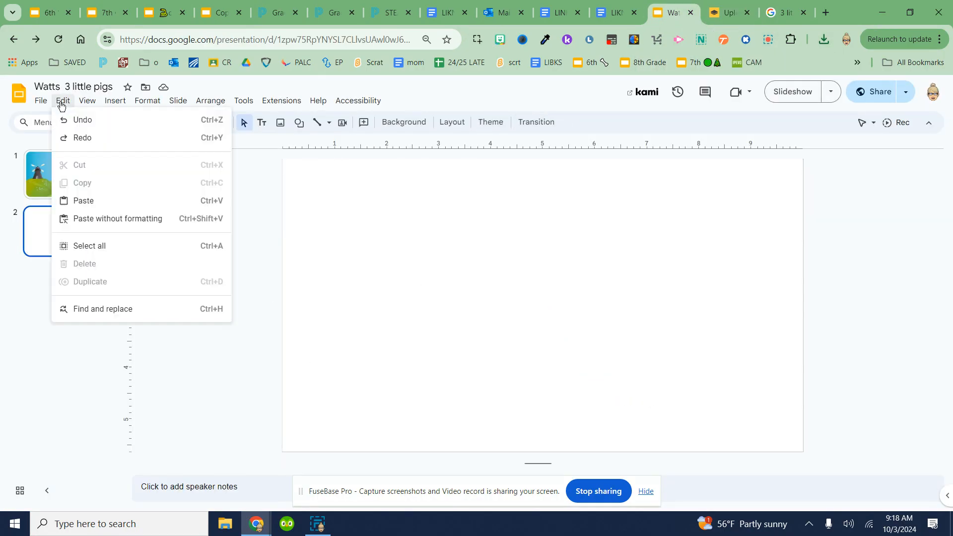
{"action": "mouse_move", "coordinate": [115, 101]}
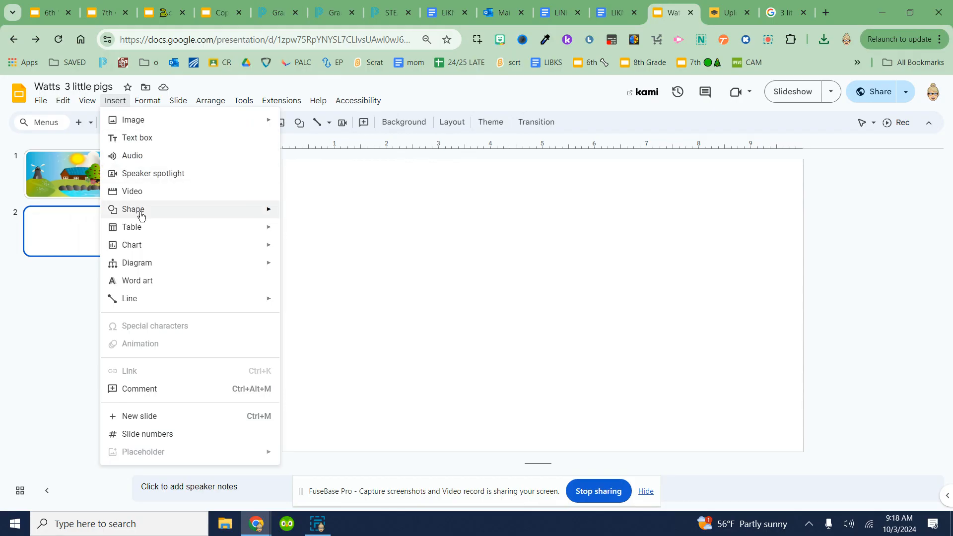
{"action": "mouse_move", "coordinate": [166, 123]}
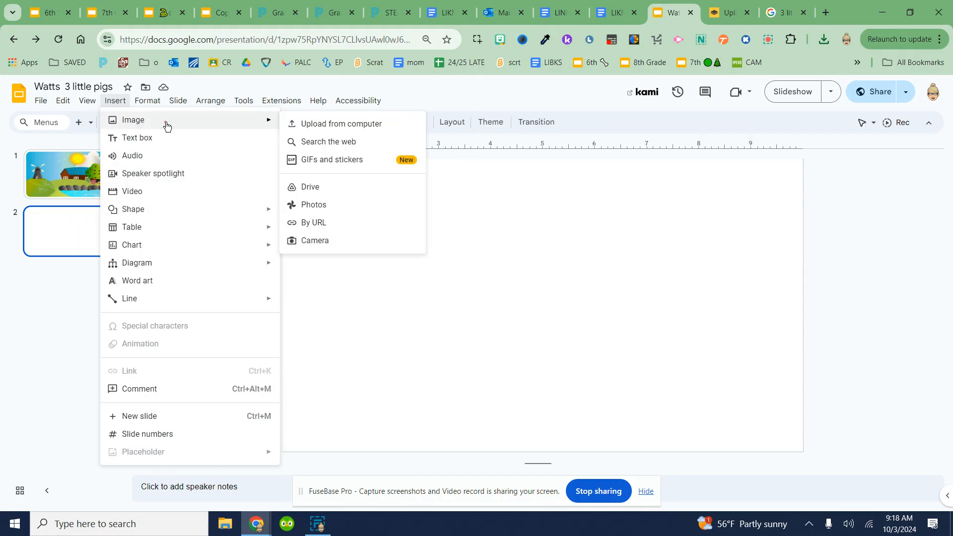
{"action": "left_click", "coordinate": [353, 124]}
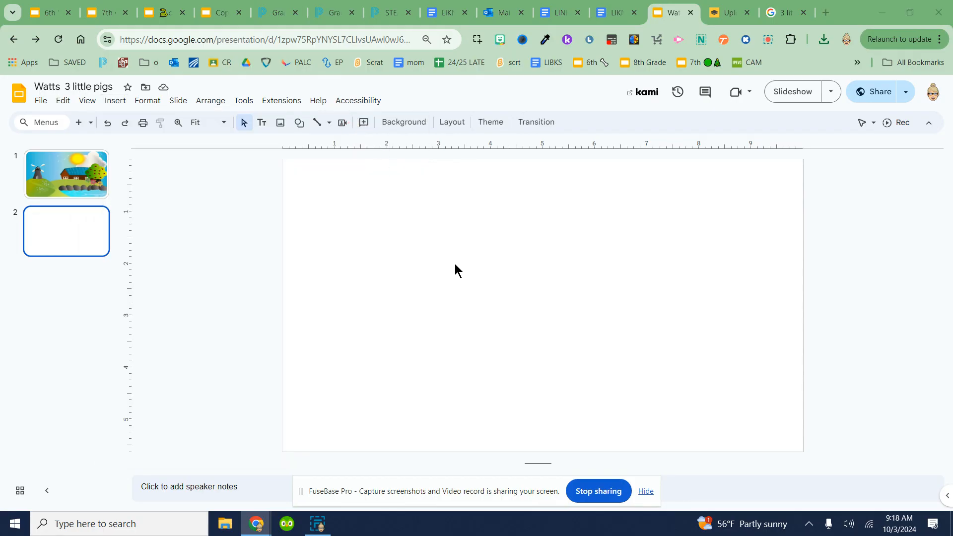
{"action": "left_click", "coordinate": [158, 100]}
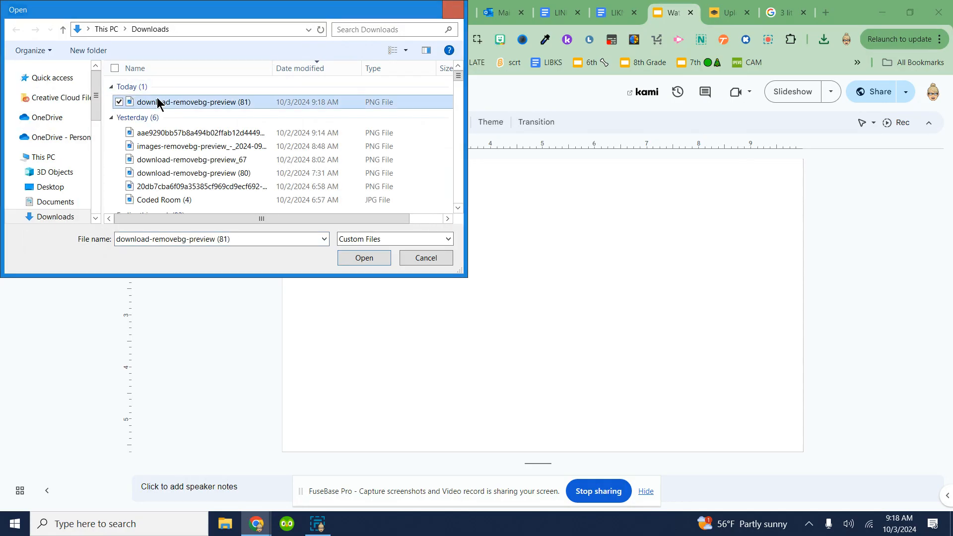
{"action": "double_click", "coordinate": [157, 102]}
Step: Move the pig image toward the slide's centre, crop away the empty area beside the pig, and enlarge it
{"action": "left_click_drag", "start_coordinate": [313, 205], "coordinate": [475, 279]}
{"action": "double_click", "coordinate": [474, 279]}
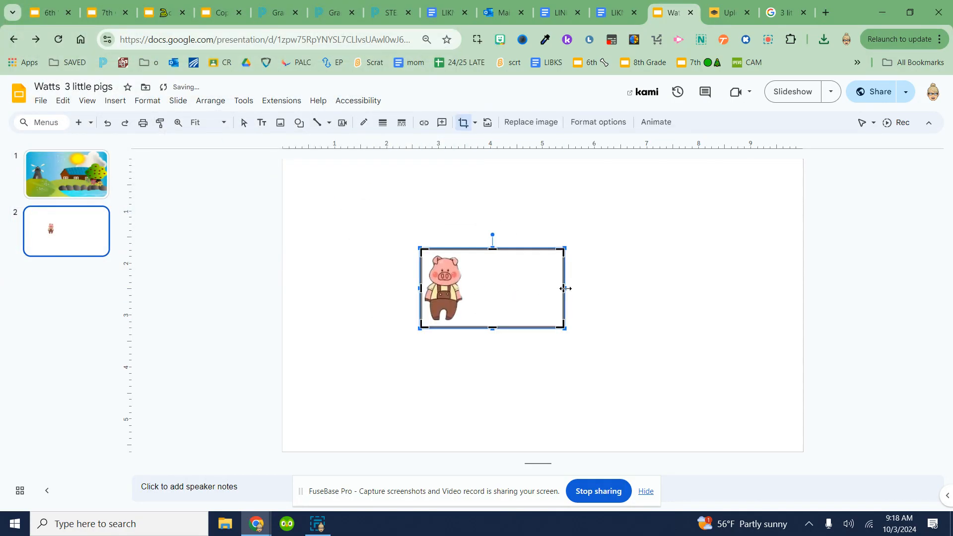
{"action": "left_click_drag", "start_coordinate": [565, 289], "coordinate": [489, 293]}
{"action": "key", "text": "Return"}
{"action": "left_click_drag", "start_coordinate": [491, 327], "coordinate": [532, 367]}
{"action": "left_click", "coordinate": [613, 325]}
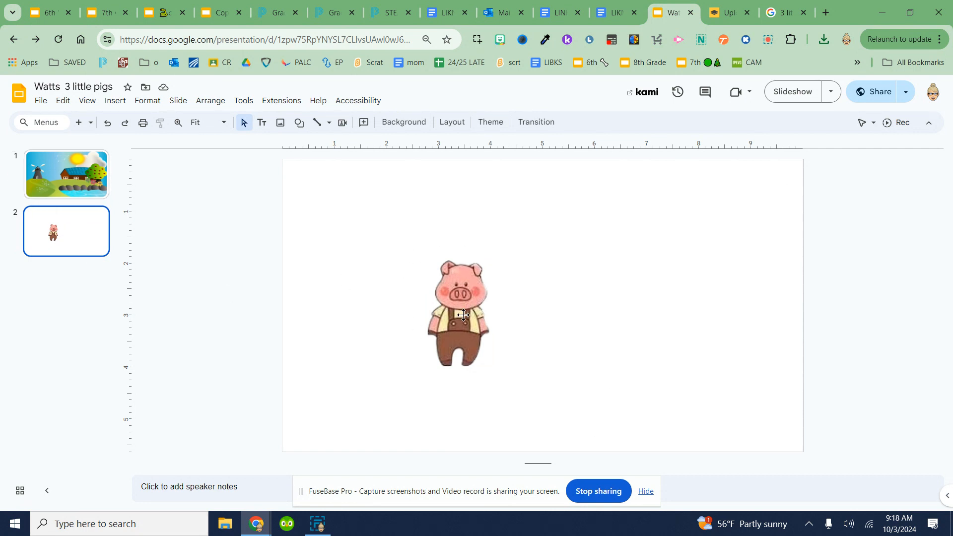
Step: Copy the pig onto the meadow slide, shrink it, and place it on the grass just beside the farmhouse's left end
{"action": "left_click", "coordinate": [476, 287]}
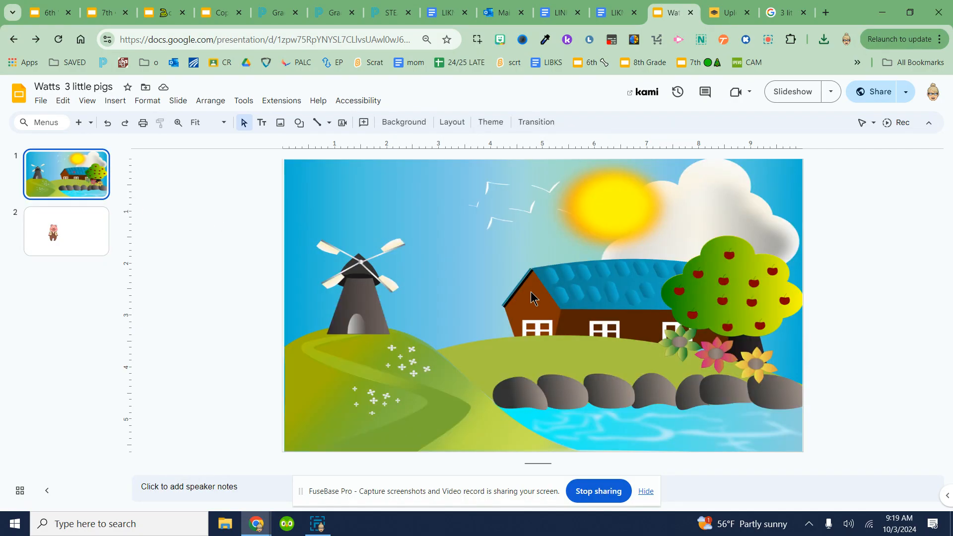
{"action": "key", "text": "ctrl+v"}
{"action": "left_click_drag", "start_coordinate": [504, 283], "coordinate": [455, 298]}
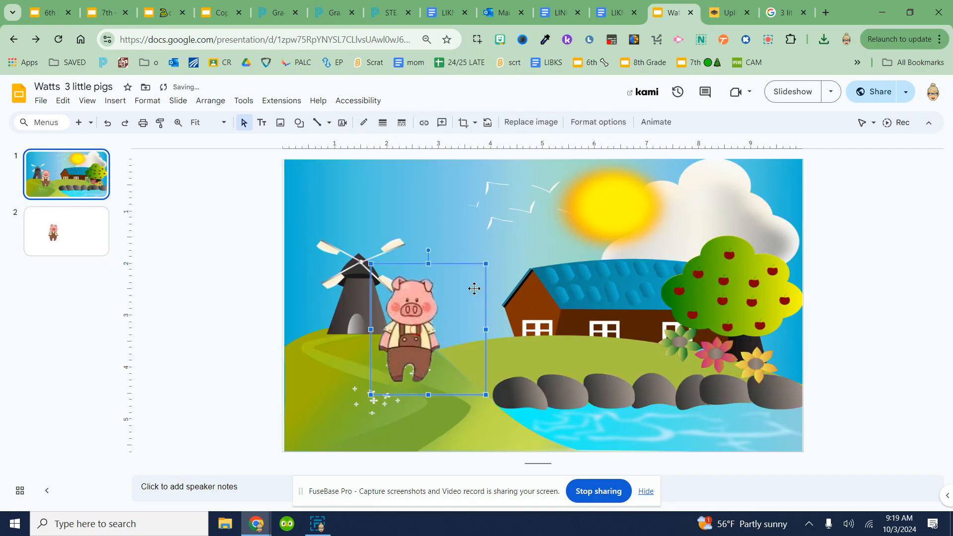
{"action": "left_click_drag", "start_coordinate": [485, 264], "coordinate": [443, 312]}
{"action": "left_click_drag", "start_coordinate": [395, 363], "coordinate": [471, 329]}
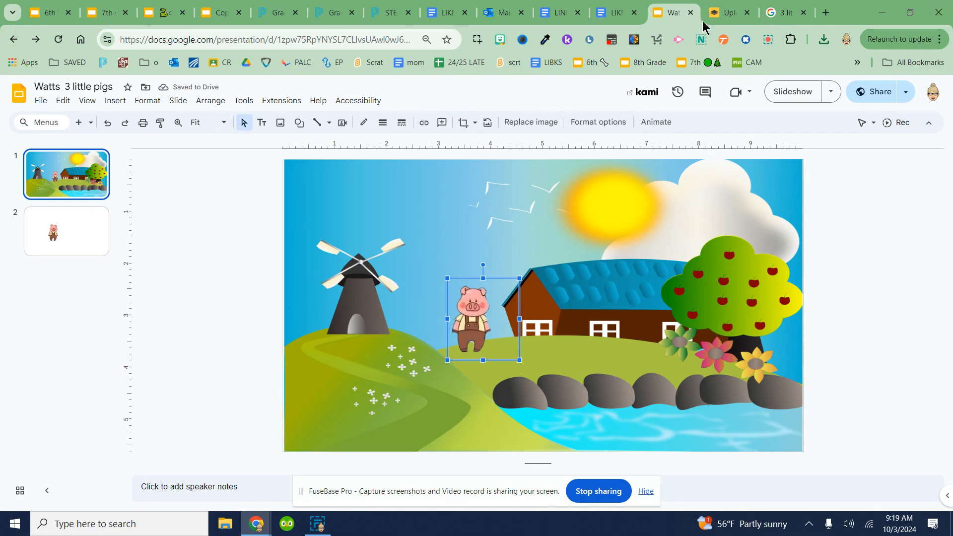
Step: Close the image search overlay on the clipart results, switch to remove.bg, and undo the erasing in the pig cutout
{"action": "left_click", "coordinate": [784, 13]}
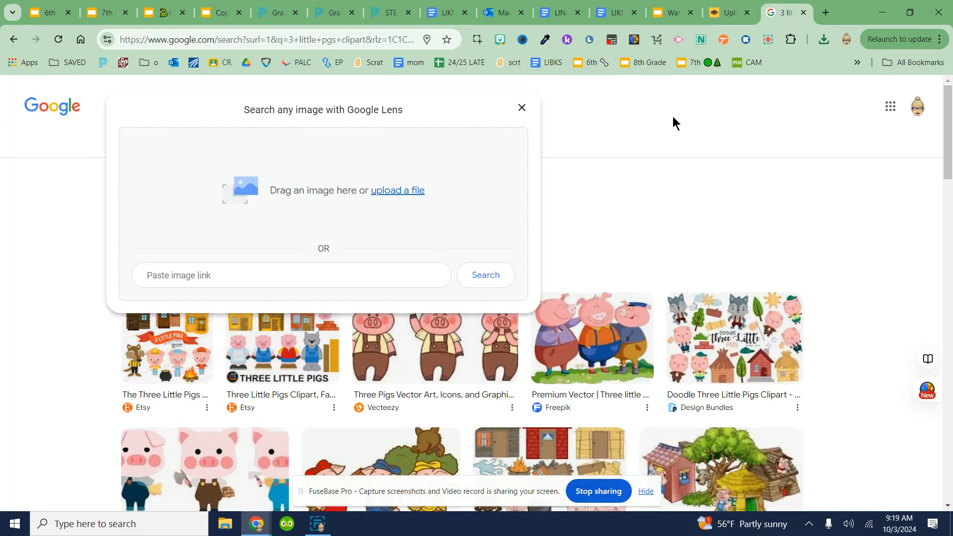
{"action": "left_click", "coordinate": [528, 107]}
{"action": "left_click", "coordinate": [728, 13]}
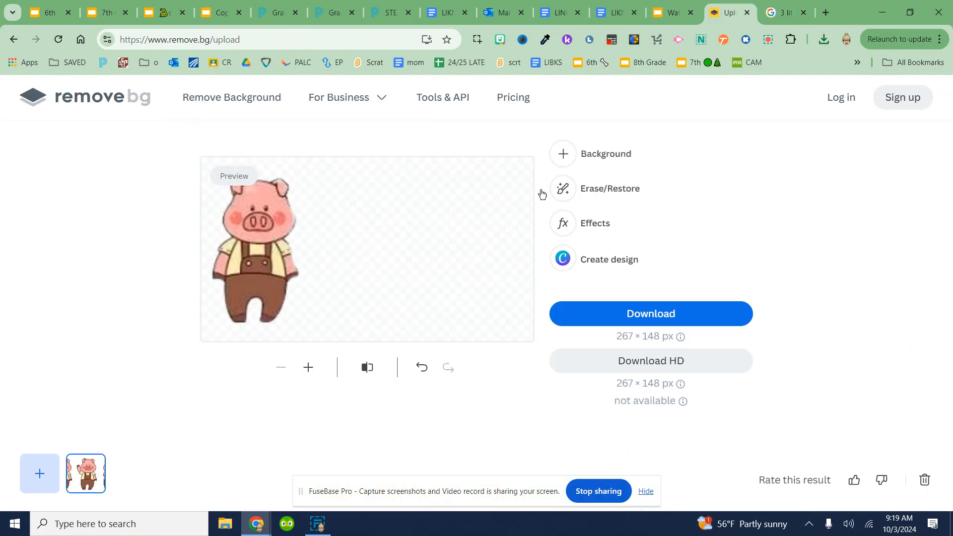
{"action": "left_click", "coordinate": [432, 370]}
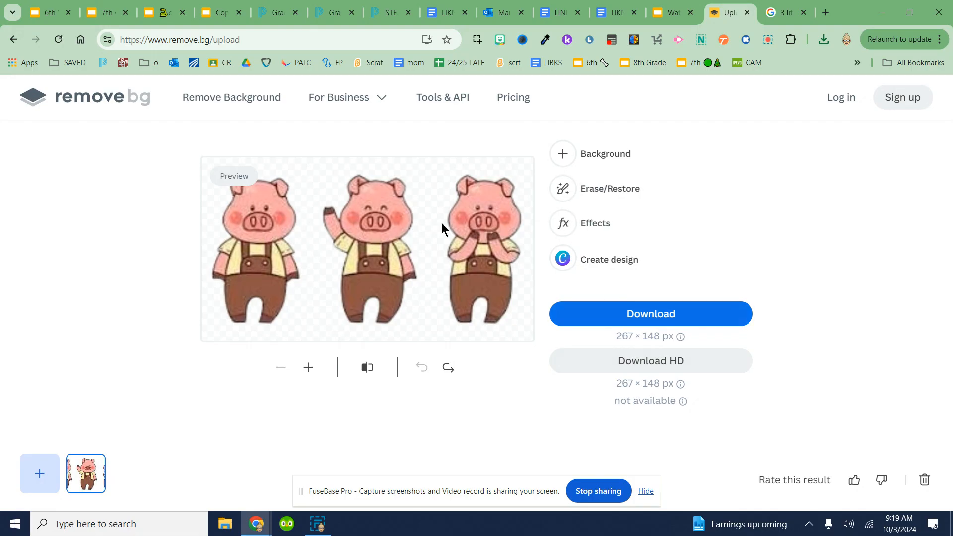
Step: Try to erase the two outer pigs from the remove.bg cutout with the Magic Brush, keeping only the waving pig
{"action": "left_click", "coordinate": [598, 189]}
{"action": "mouse_move", "coordinate": [282, 153]}
{"action": "left_mouse_down"}
{"action": "mouse_move", "coordinate": [300, 293]}
{"action": "mouse_move", "coordinate": [252, 311]}
{"action": "mouse_move", "coordinate": [257, 154]}
{"action": "mouse_move", "coordinate": [291, 132]}
{"action": "mouse_move", "coordinate": [456, 222]}
{"action": "mouse_move", "coordinate": [466, 314]}
{"action": "mouse_move", "coordinate": [489, 319]}
{"action": "mouse_move", "coordinate": [488, 303]}
{"action": "left_mouse_up"}
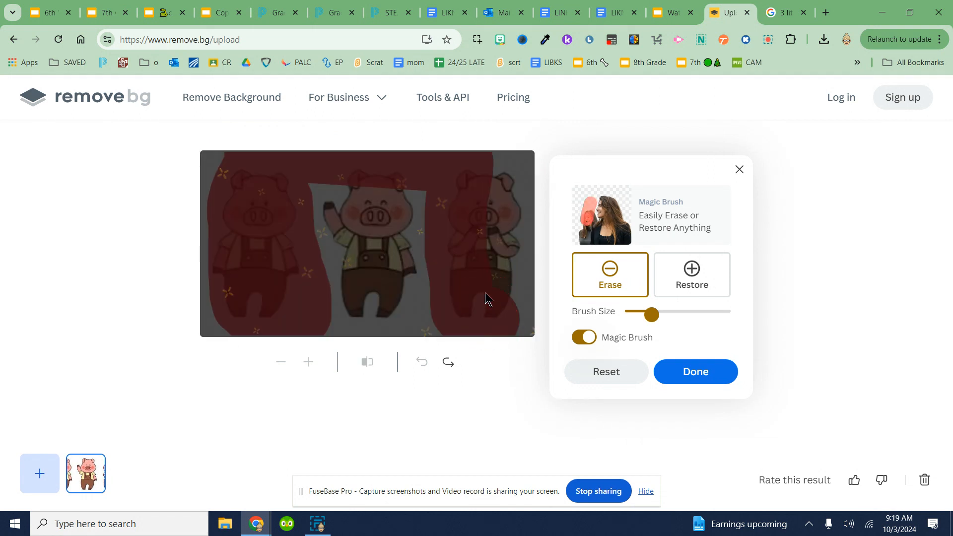
{"action": "mouse_move", "coordinate": [502, 167]}
{"action": "left_mouse_down"}
{"action": "mouse_move", "coordinate": [455, 271]}
{"action": "mouse_move", "coordinate": [489, 323]}
{"action": "mouse_move", "coordinate": [511, 169]}
{"action": "mouse_move", "coordinate": [527, 172]}
{"action": "left_mouse_up"}
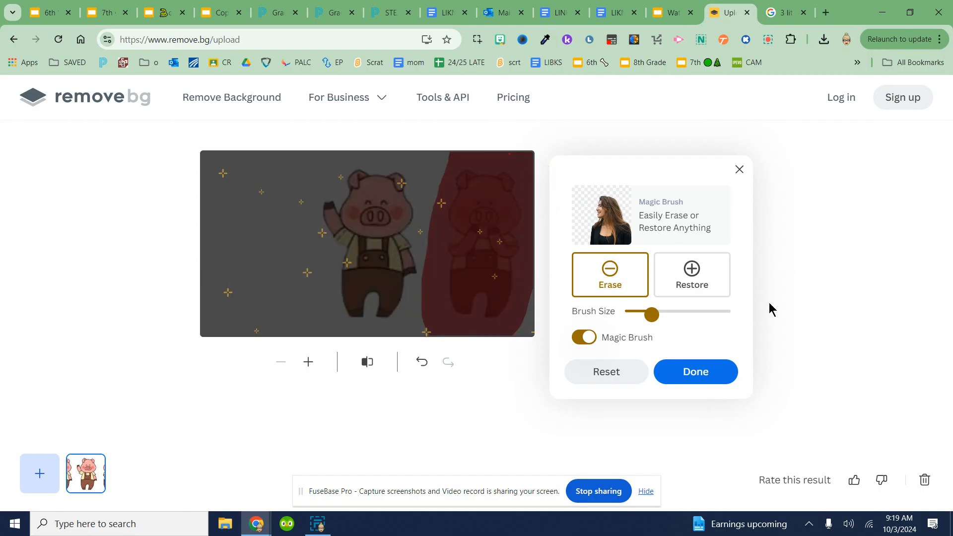
{"action": "left_click", "coordinate": [709, 381]}
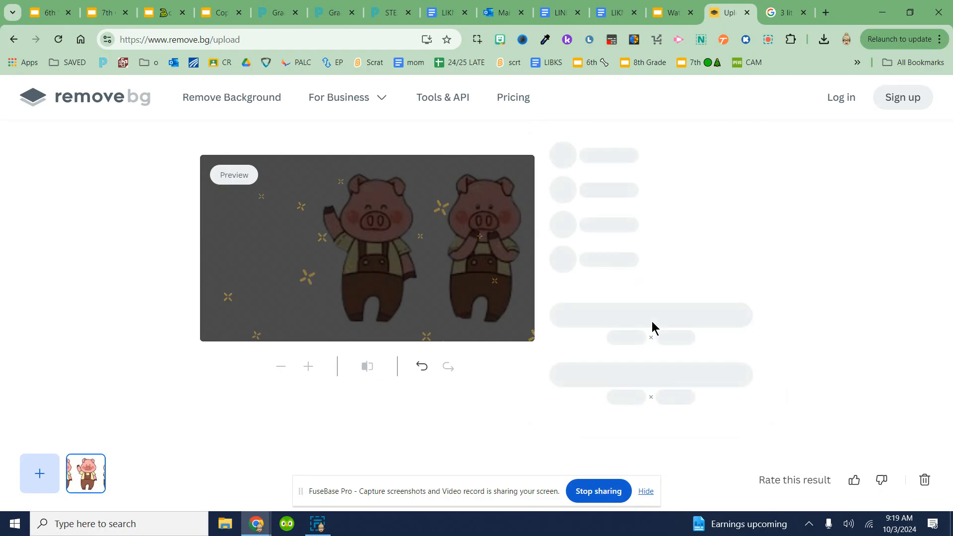
{"action": "left_click", "coordinate": [50, 38]}
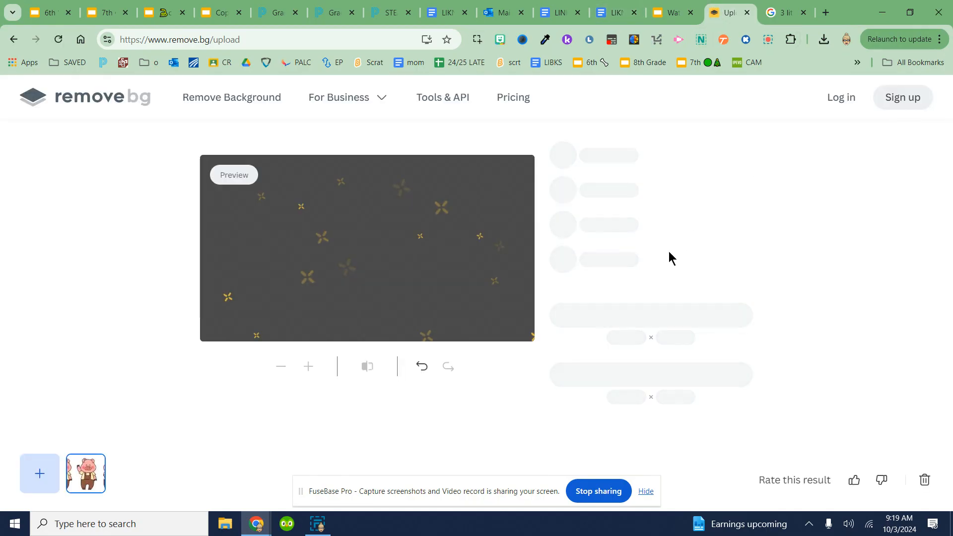
Step: Return to the Watts 3 little pigs presentation, duplicate the pig on the meadow slide, and place the copy against the farmhouse's near end
{"action": "left_click", "coordinate": [673, 12]}
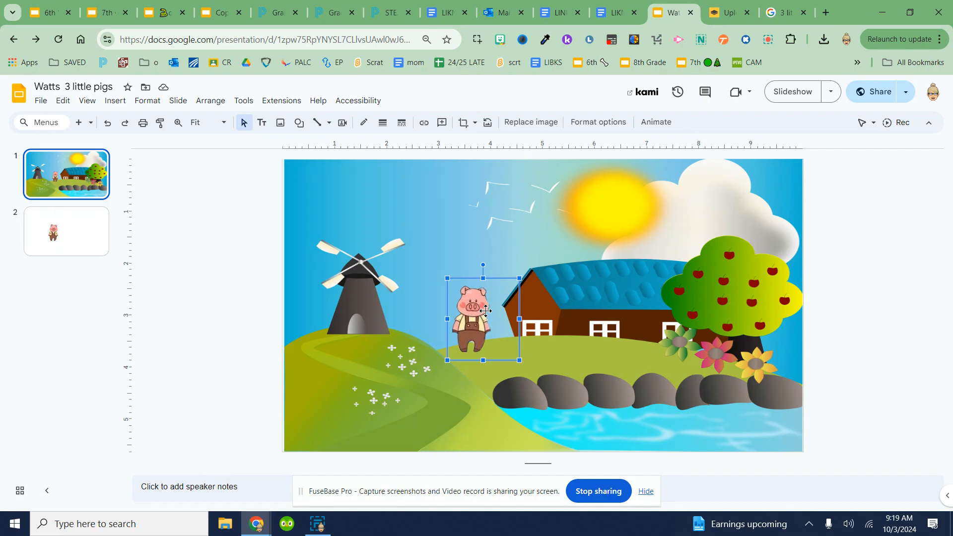
{"action": "key", "text": "ctrl+d"}
{"action": "left_click_drag", "start_coordinate": [486, 315], "coordinate": [536, 311]}
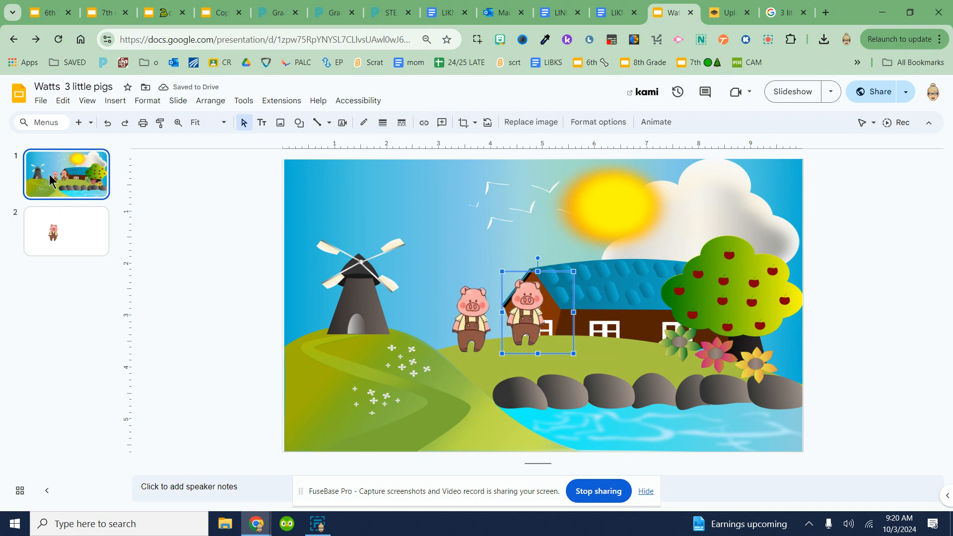
Step: Duplicate the first meadow slide and nudge the pig beside the farmhouse slightly toward the windmill on the copy
{"action": "right_click", "coordinate": [49, 179]}
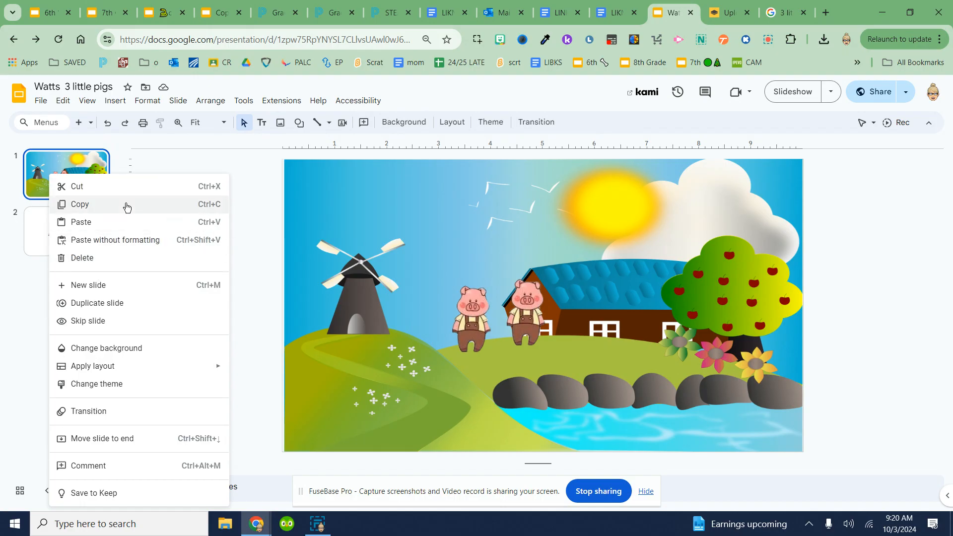
{"action": "left_click", "coordinate": [147, 303]}
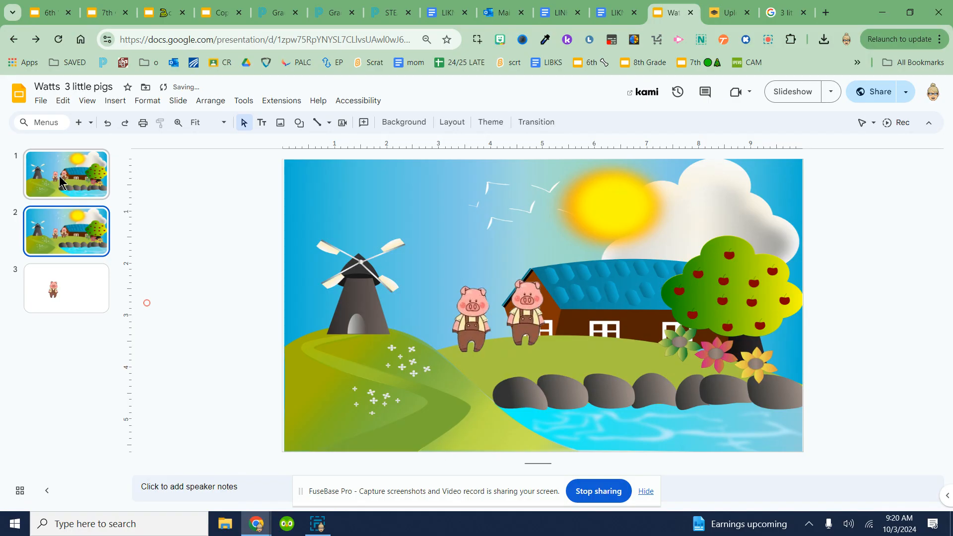
{"action": "left_click", "coordinate": [475, 343]}
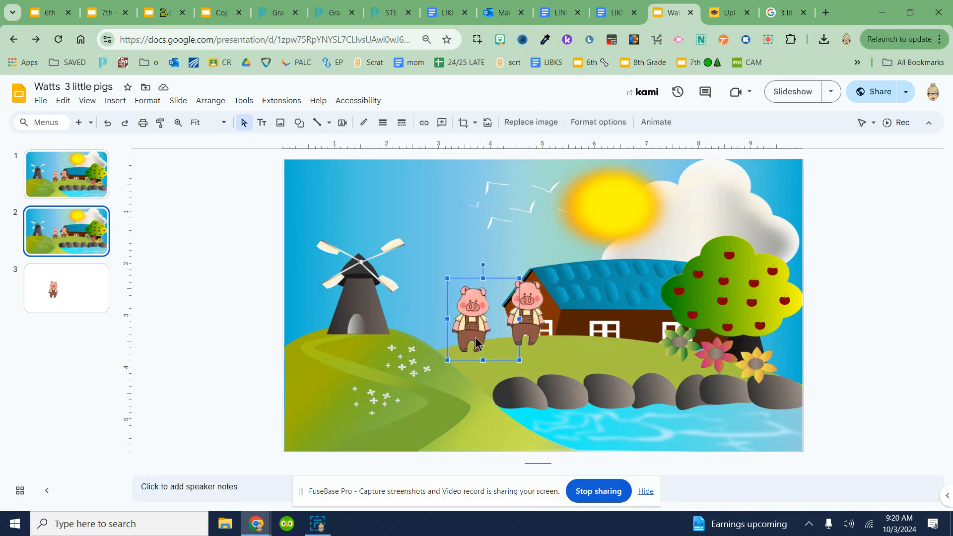
{"action": "key", "text": "Left"}
{"action": "key", "text": "Left"}
{"action": "key", "text": "Left"}
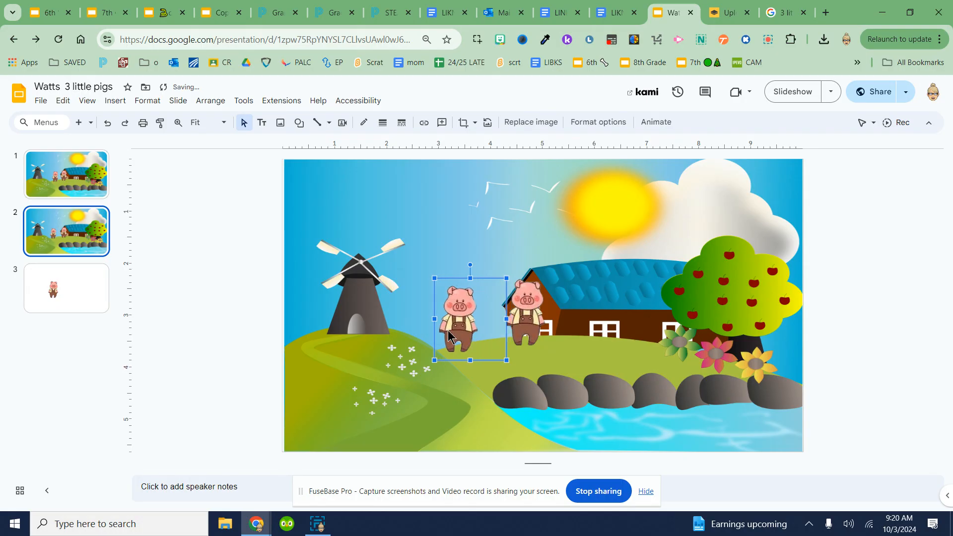
Step: Duplicate the second meadow slide and nudge the same pig further toward the windmill on the third slide
{"action": "left_click", "coordinate": [78, 231]}
{"action": "right_click", "coordinate": [78, 231]}
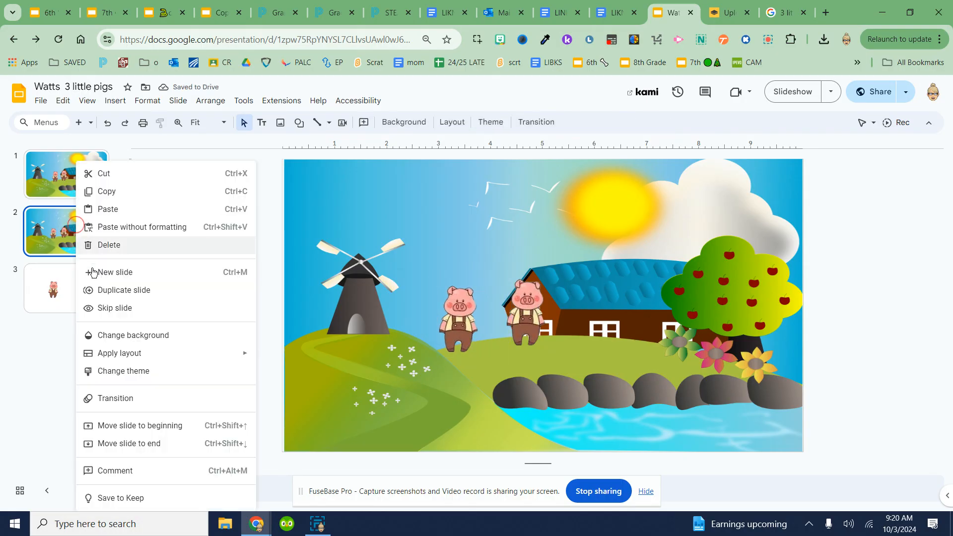
{"action": "left_click", "coordinate": [112, 271]}
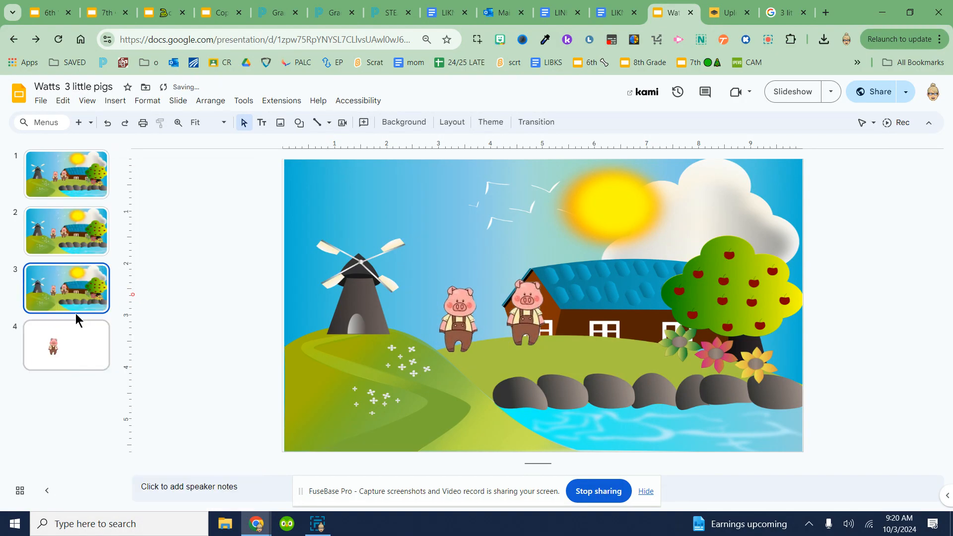
{"action": "left_click", "coordinate": [459, 323]}
{"action": "key", "text": "Left"}
{"action": "key", "text": "Left"}
{"action": "key", "text": "Left"}
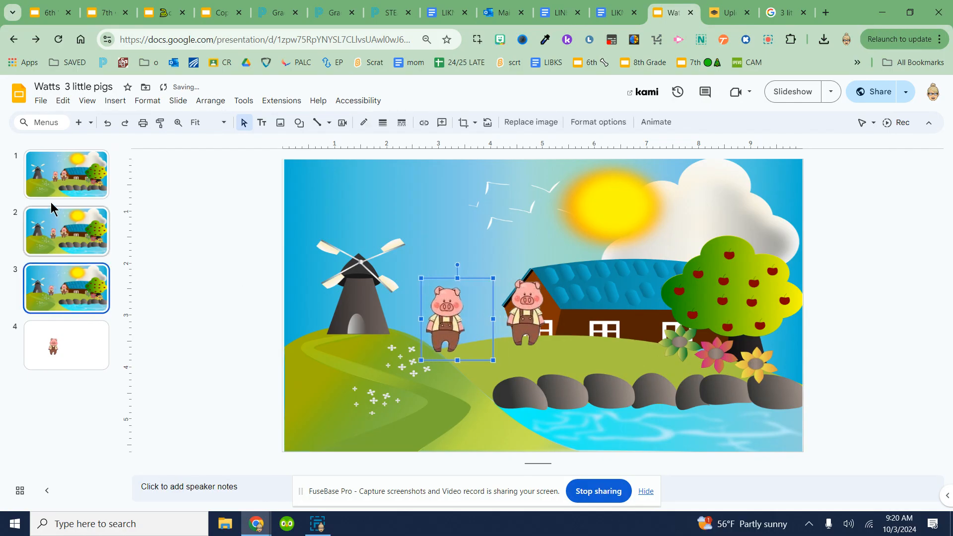
Step: Go through the three meadow slides in order to examine the pig's movement toward the windmill
{"action": "left_click", "coordinate": [51, 205]}
{"action": "left_click", "coordinate": [45, 177]}
{"action": "key", "text": "Down"}
{"action": "key", "text": "Down"}
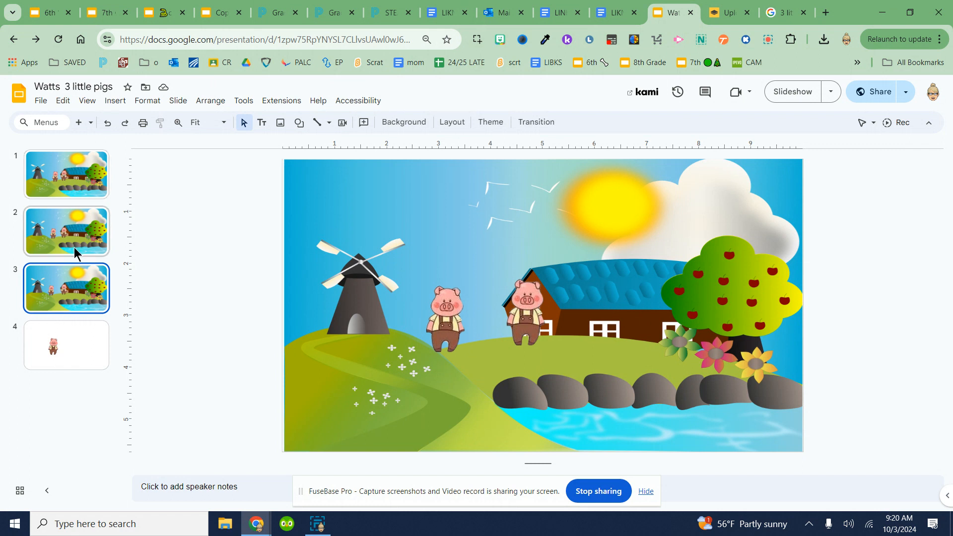
{"action": "key", "text": "ctrl+shift+d"}
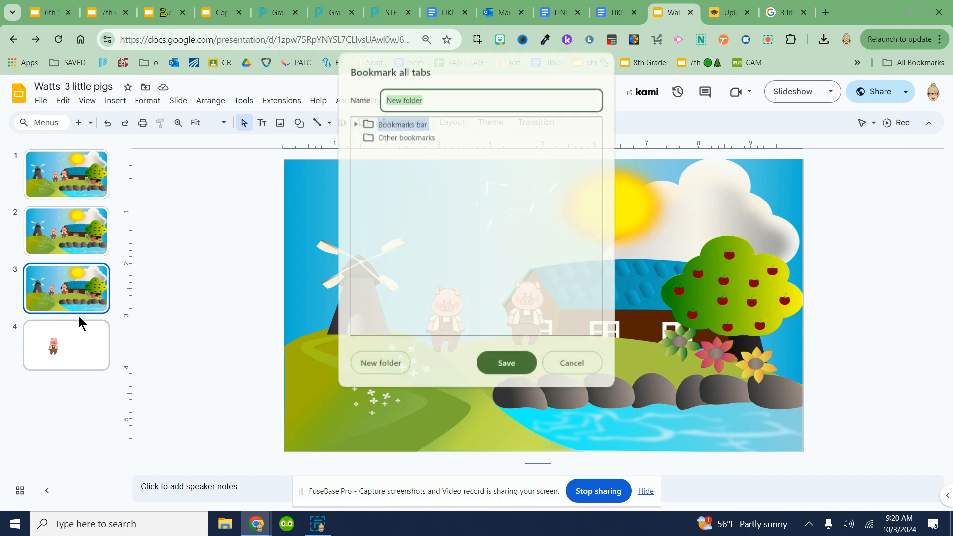
{"action": "left_click", "coordinate": [564, 366]}
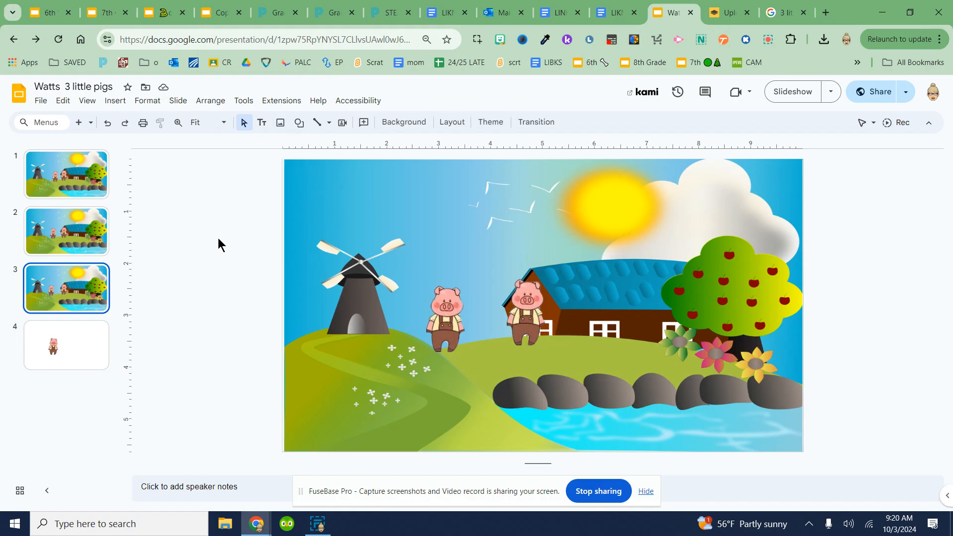
{"action": "left_click", "coordinate": [204, 100]}
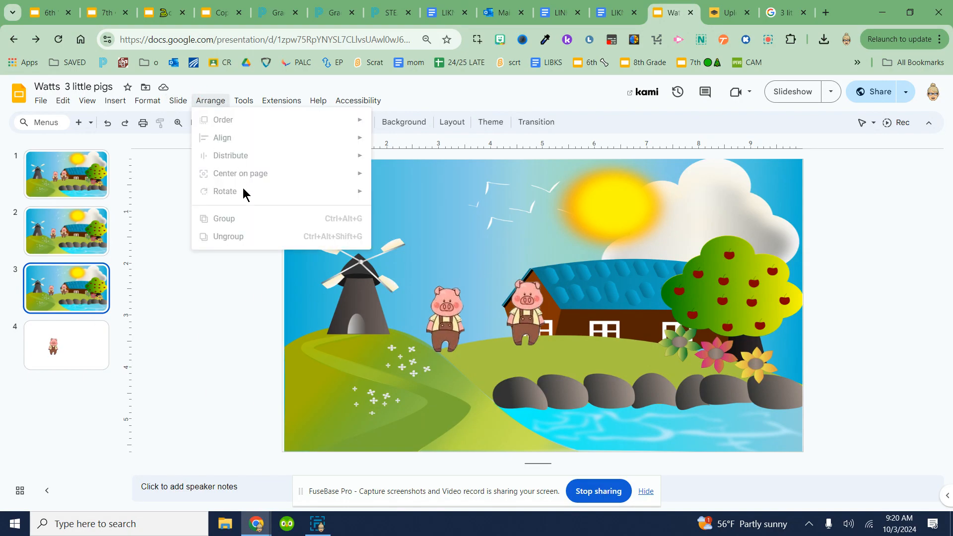
{"action": "left_click", "coordinate": [165, 272]}
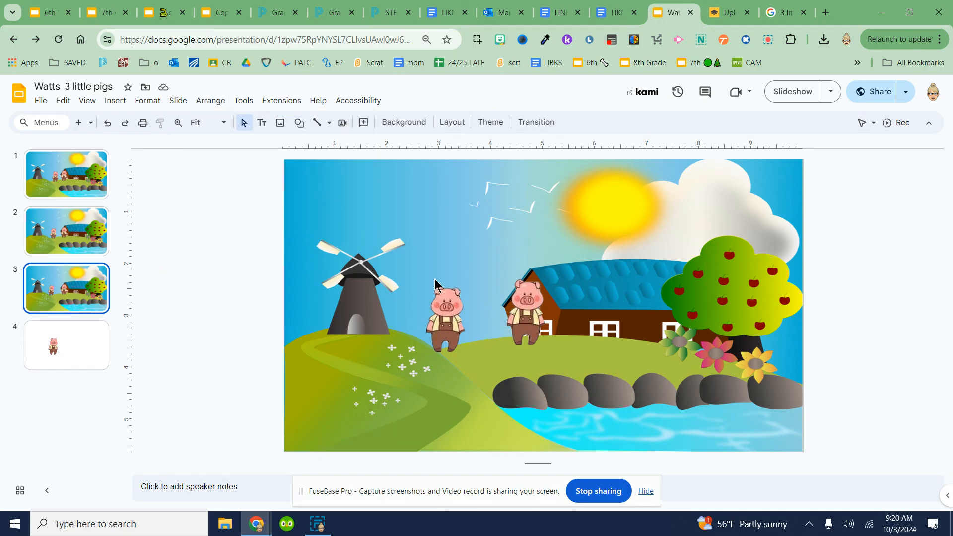
Step: Add a rectangular speech bubble reading "Hi" above the pig near the windmill on slide 3, its tail pointing at the pig's face
{"action": "left_click", "coordinate": [300, 123]}
{"action": "mouse_move", "coordinate": [318, 180]}
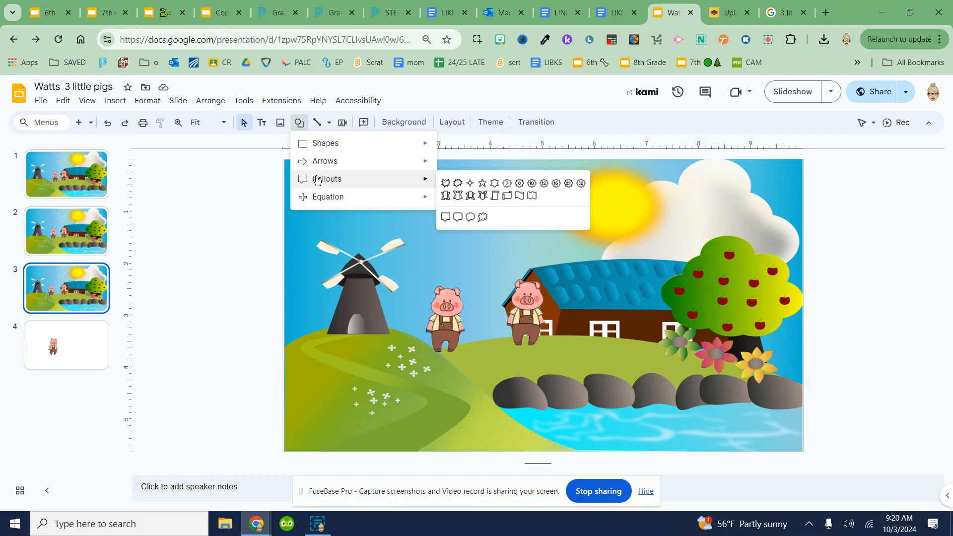
{"action": "left_click", "coordinate": [446, 217]}
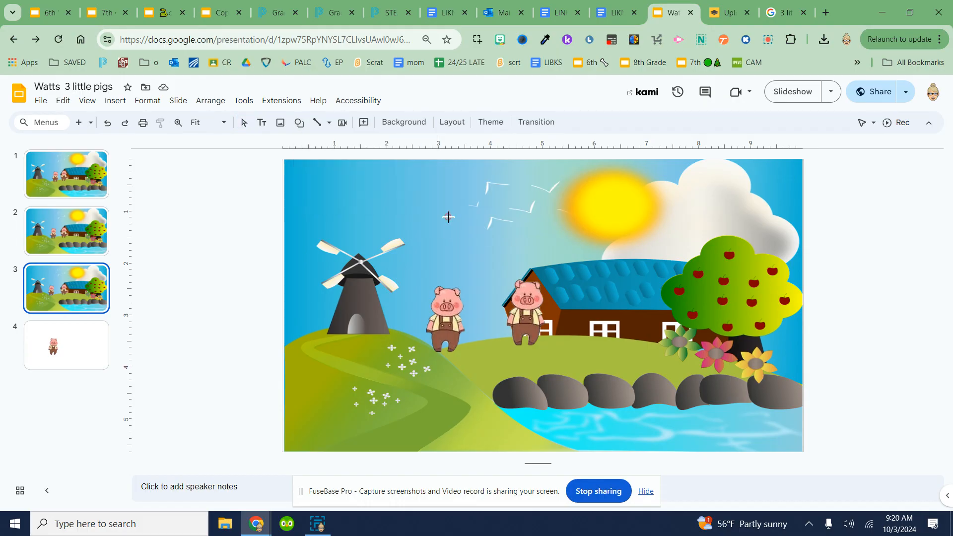
{"action": "left_click_drag", "start_coordinate": [385, 241], "coordinate": [427, 294]}
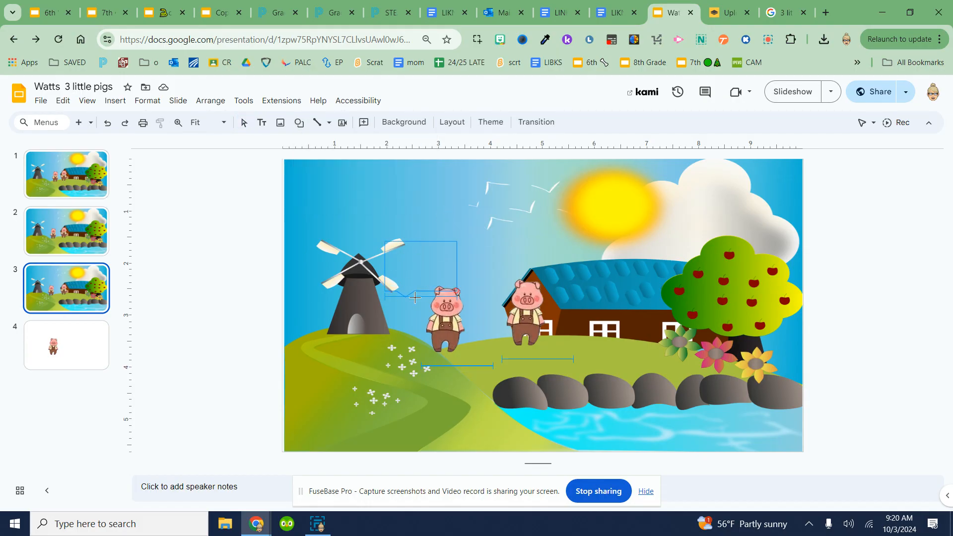
{"action": "left_click_drag", "start_coordinate": [351, 125], "coordinate": [351, 126]}
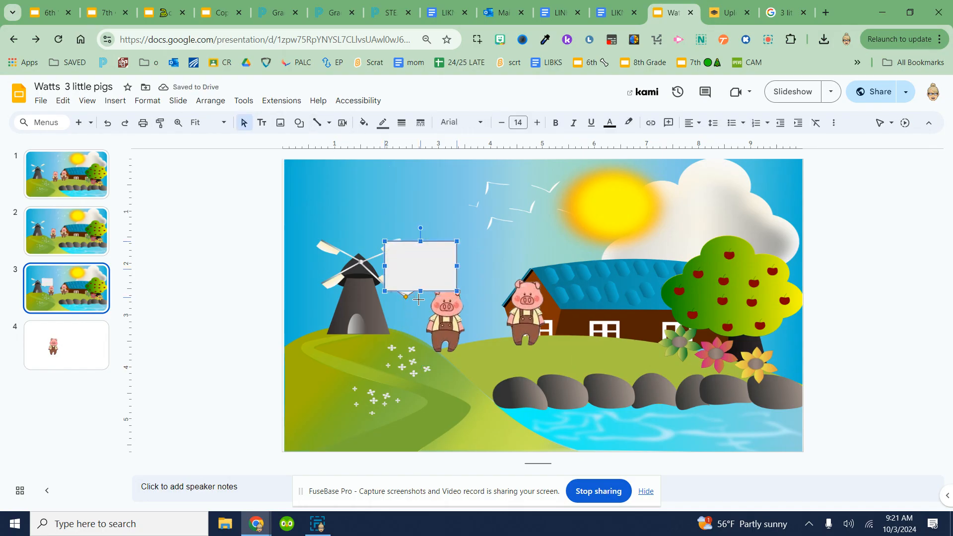
{"action": "left_click_drag", "start_coordinate": [405, 296], "coordinate": [430, 308]}
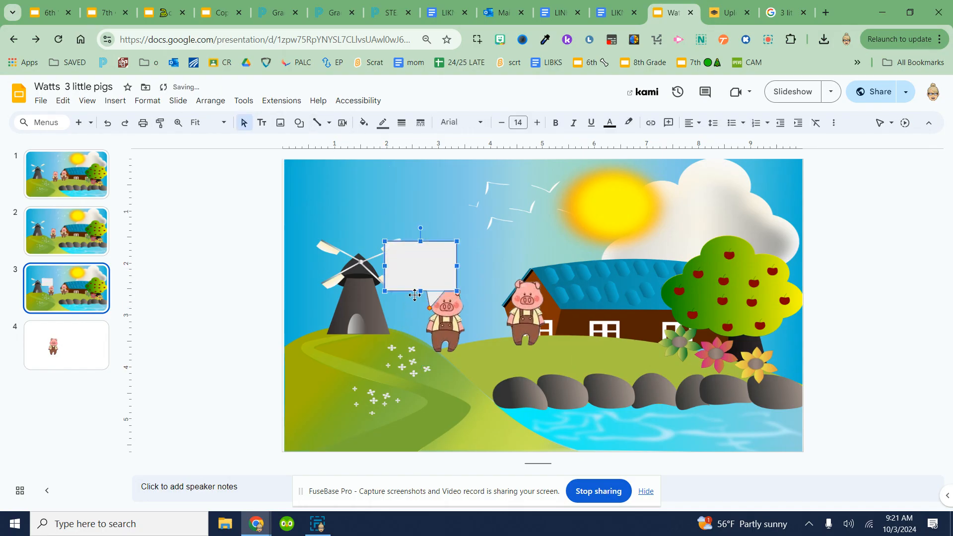
{"action": "left_click", "coordinate": [420, 261]}
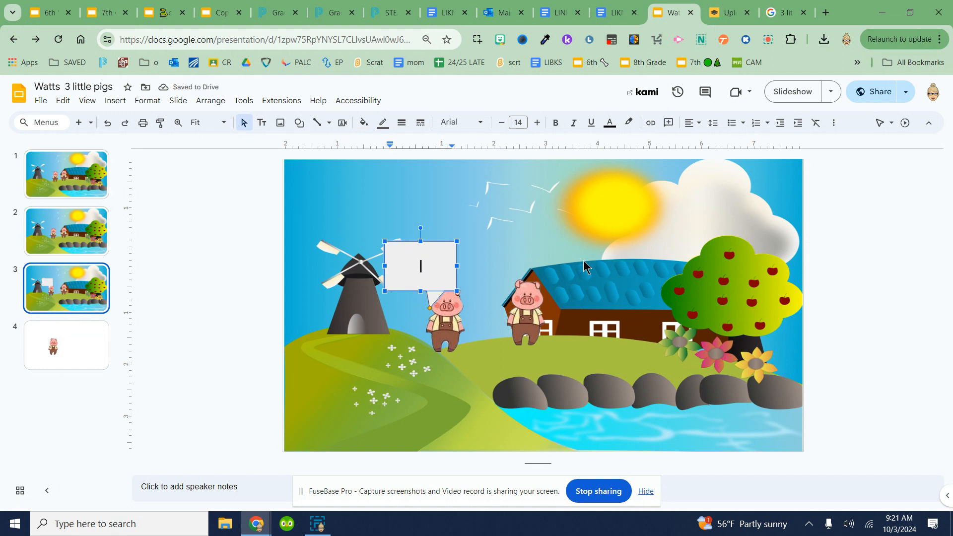
{"action": "type", "text": "H"}
Step: Duplicate slide 3 and extend the speech bubble text on the copy to "Hi I am"
{"action": "right_click", "coordinate": [74, 311]}
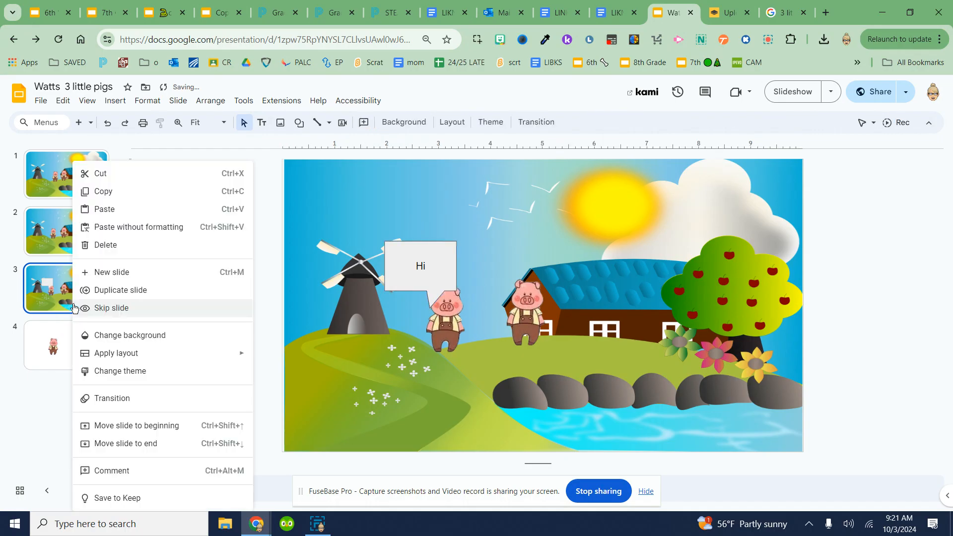
{"action": "left_click", "coordinate": [115, 288]}
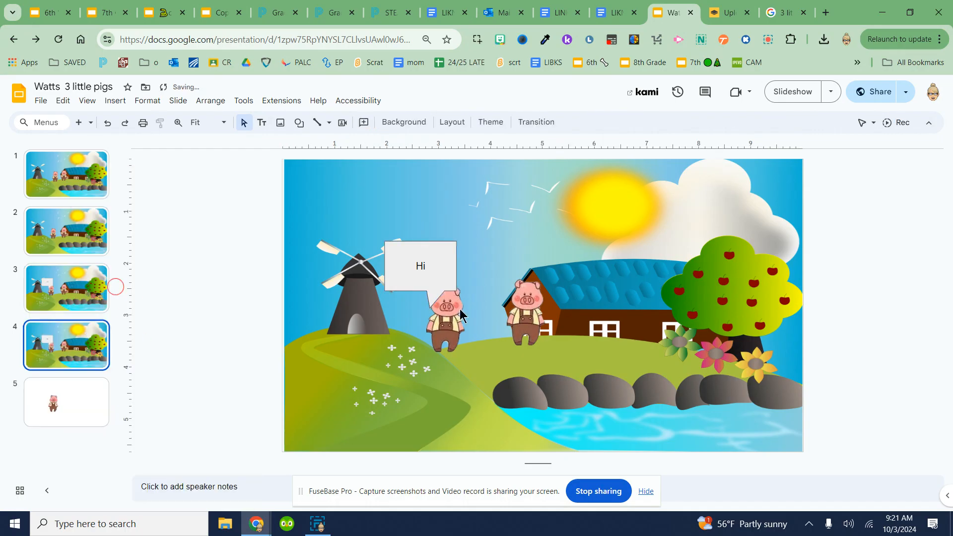
{"action": "left_click", "coordinate": [429, 266]}
{"action": "type", "text": "I am"}
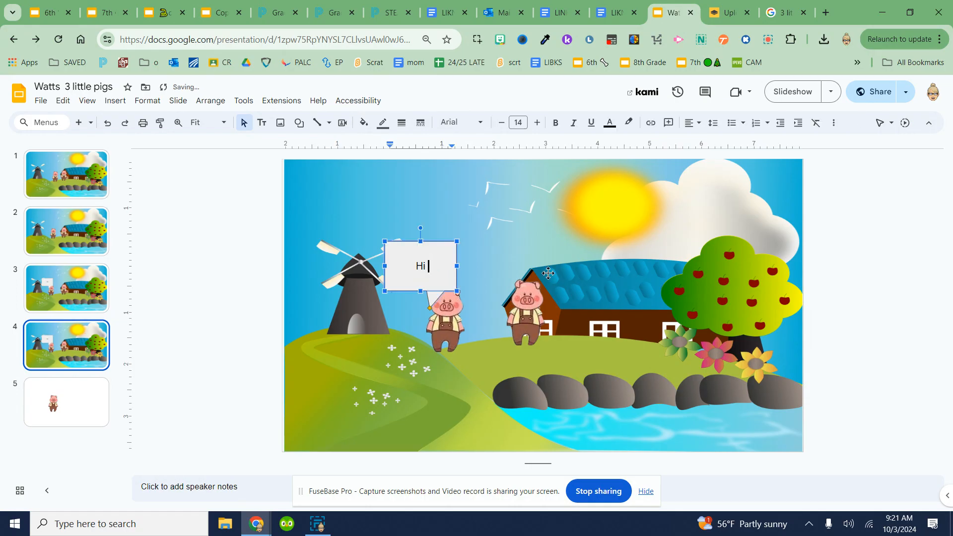
Step: Duplicate slide 4 and extend the speech bubble text on the copy to "Hi I am Straw brother", with "brother" on a second line
{"action": "right_click", "coordinate": [64, 351]}
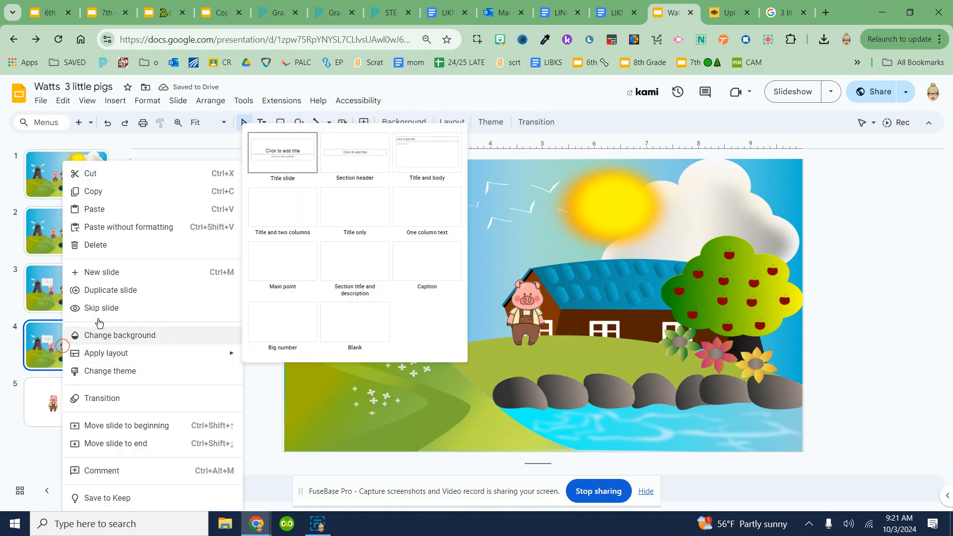
{"action": "left_click", "coordinate": [111, 290]}
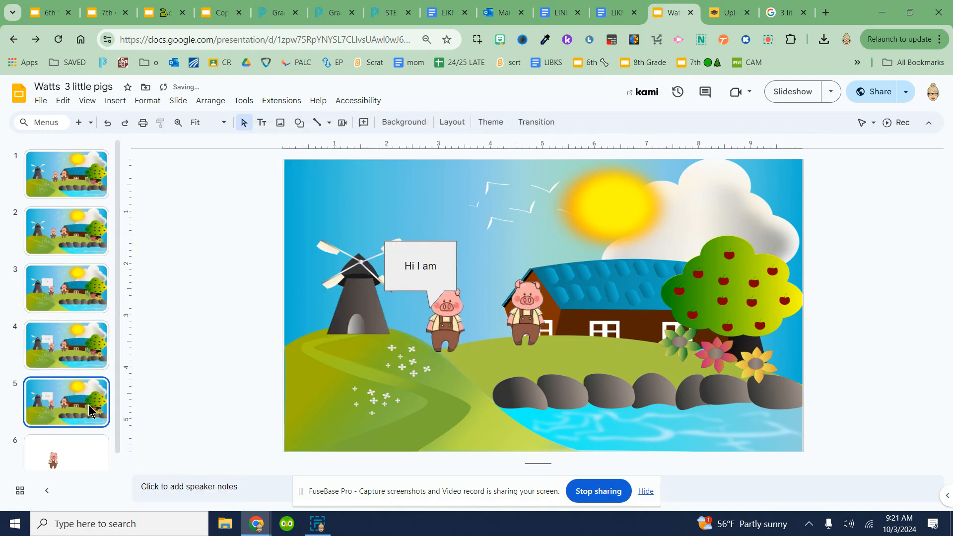
{"action": "double_click", "coordinate": [435, 266]}
{"action": "left_click", "coordinate": [435, 267]}
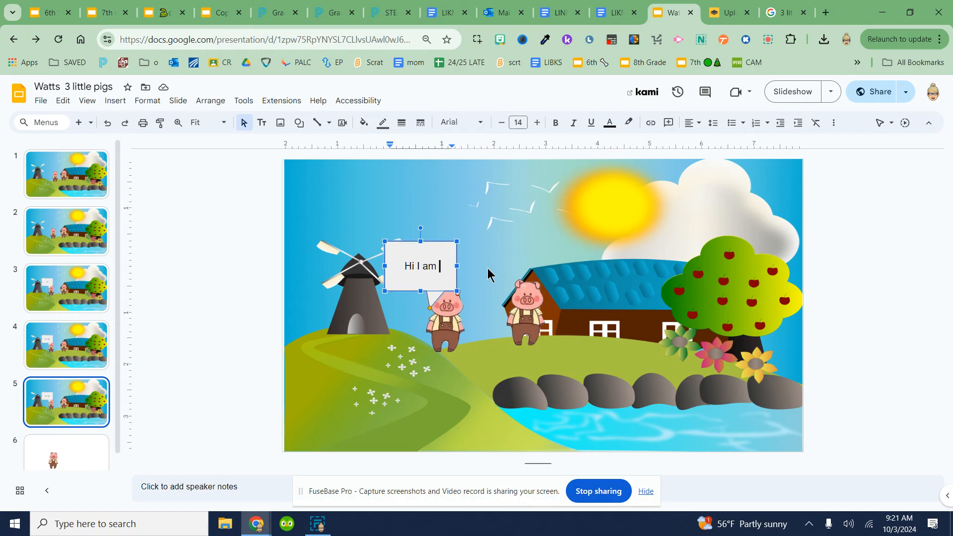
{"action": "type", "text": "Strae"}
{"action": "key", "text": "BackSpace"}
{"action": "type", "text": "w"}
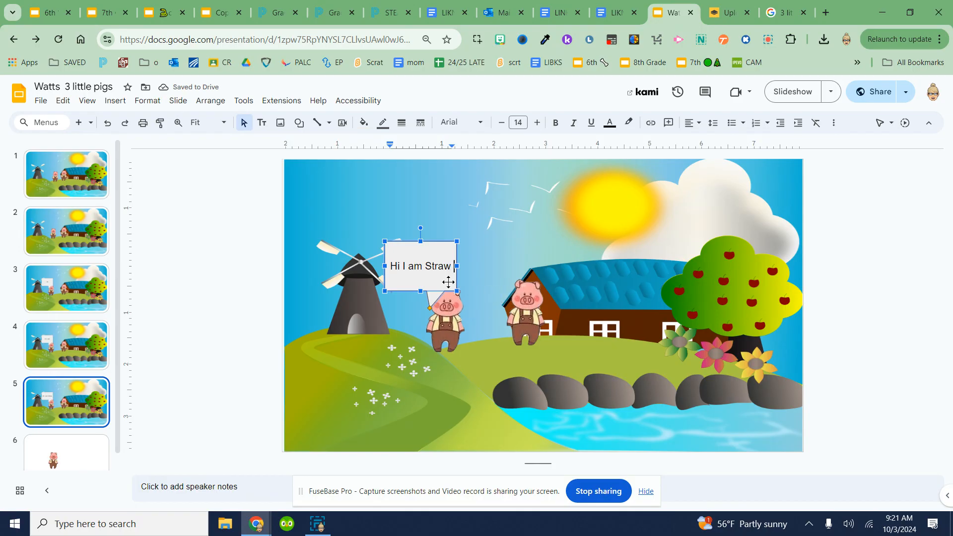
{"action": "key", "text": "Return"}
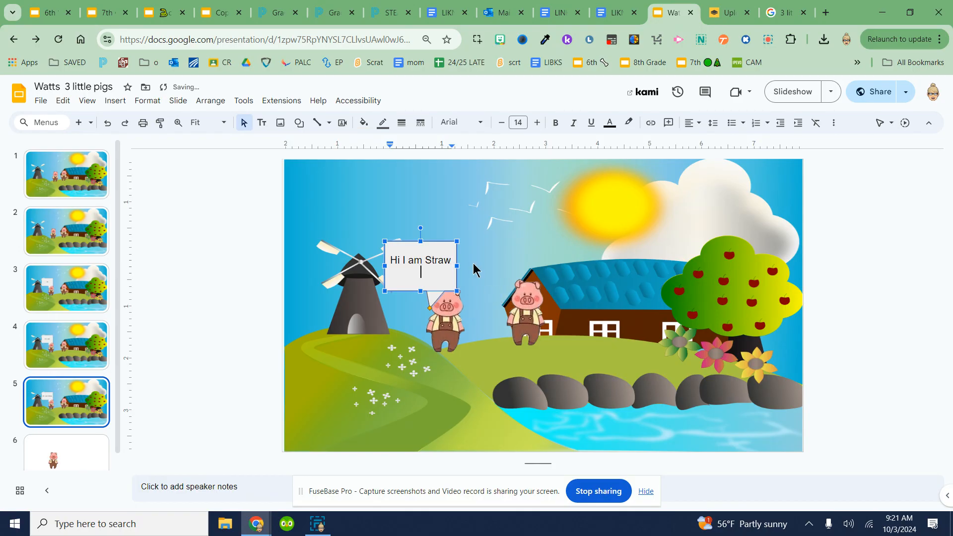
{"action": "type", "text": "brother"}
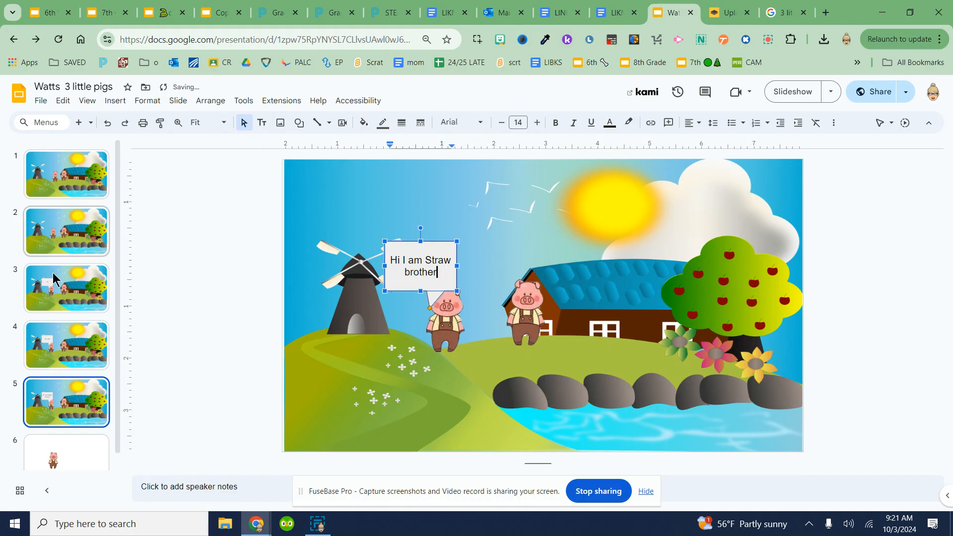
Step: Go through slides 2 to 5 in order to examine how the speech bubble dialogue builds up
{"action": "left_click", "coordinate": [63, 295]}
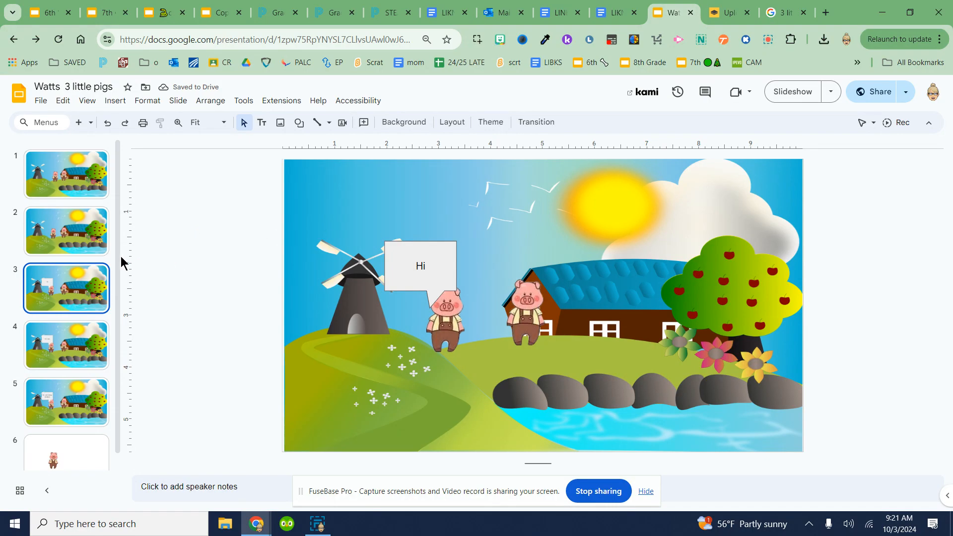
{"action": "left_click", "coordinate": [92, 245]}
{"action": "key", "text": "Down"}
{"action": "key", "text": "Down"}
{"action": "key", "text": "Down"}
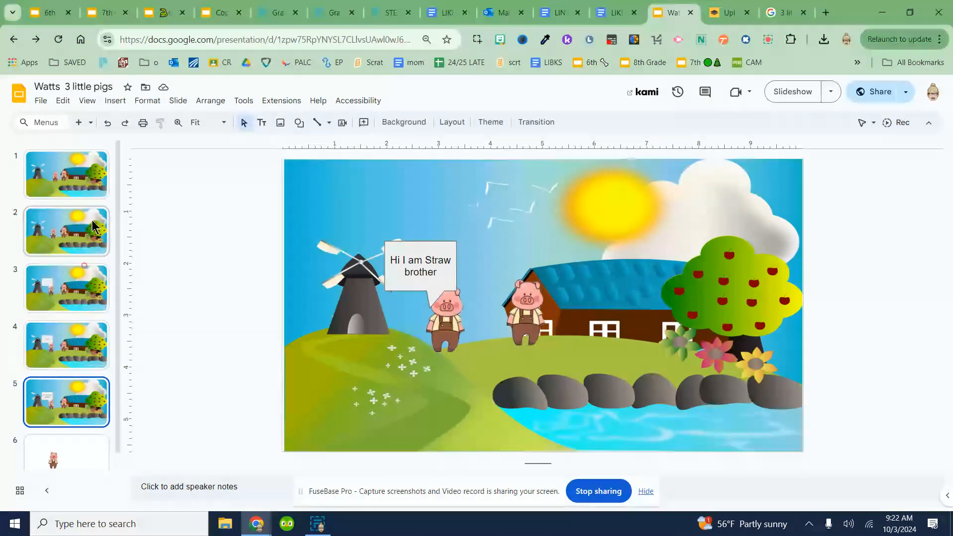
{"action": "left_click", "coordinate": [69, 278]}
{"action": "key", "text": "Down"}
{"action": "key", "text": "Down"}
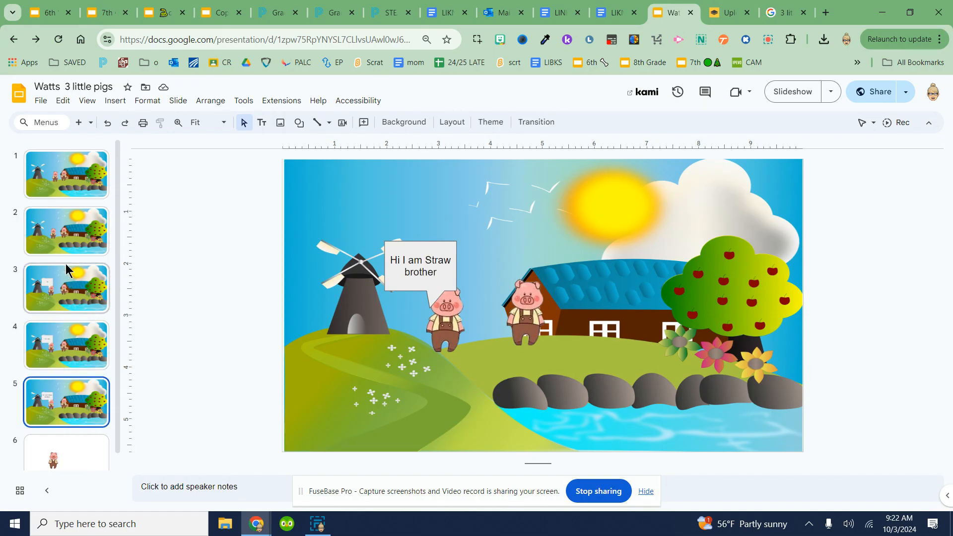
Step: Duplicate slide 3 with the "Hi" speech bubble twice to hold that frame longer
{"action": "left_click", "coordinate": [41, 281]}
{"action": "right_click", "coordinate": [41, 281]}
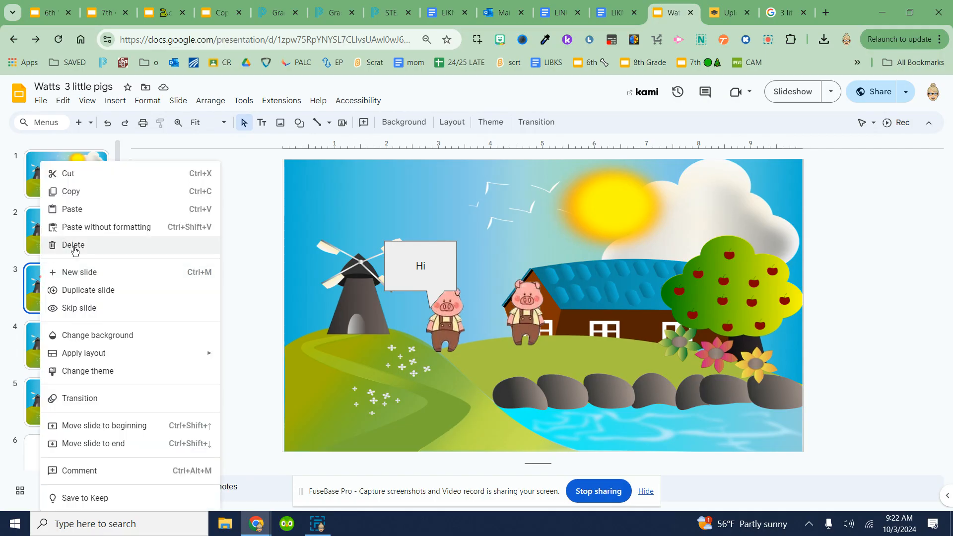
{"action": "left_click", "coordinate": [81, 291]}
{"action": "left_click", "coordinate": [89, 291]}
{"action": "right_click", "coordinate": [89, 300]}
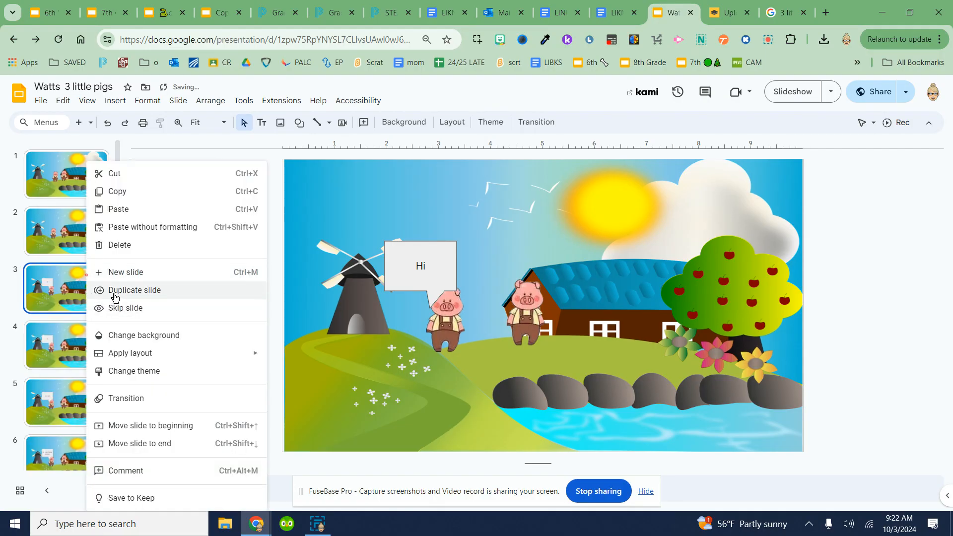
{"action": "left_click", "coordinate": [90, 298]}
{"action": "left_click", "coordinate": [89, 297]}
Step: Go through slides 2 to 5 to check the timing, and remove the two extra copies of the "Hi" slide
{"action": "left_click", "coordinate": [99, 233]}
{"action": "key", "text": "Down"}
{"action": "key", "text": "Down"}
{"action": "key", "text": "Down"}
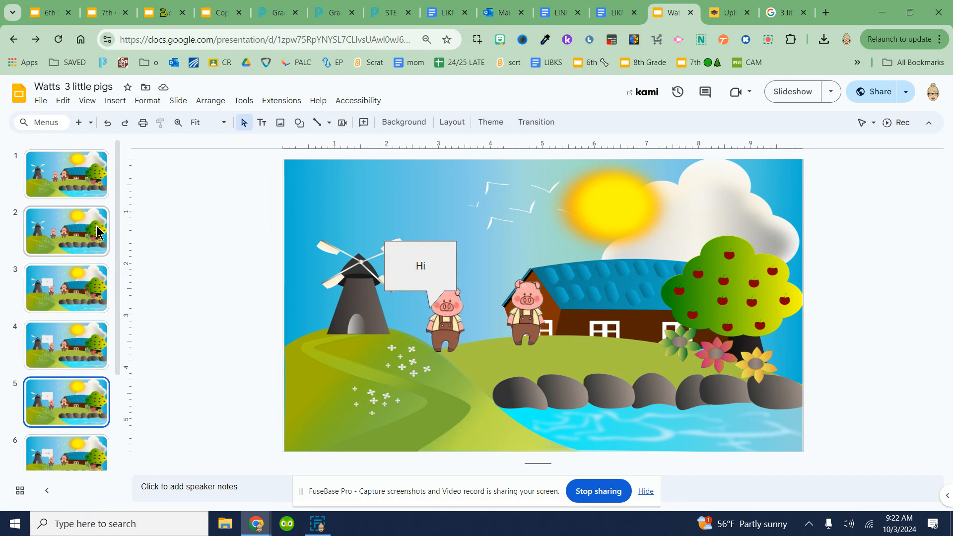
{"action": "left_click", "coordinate": [80, 358]}
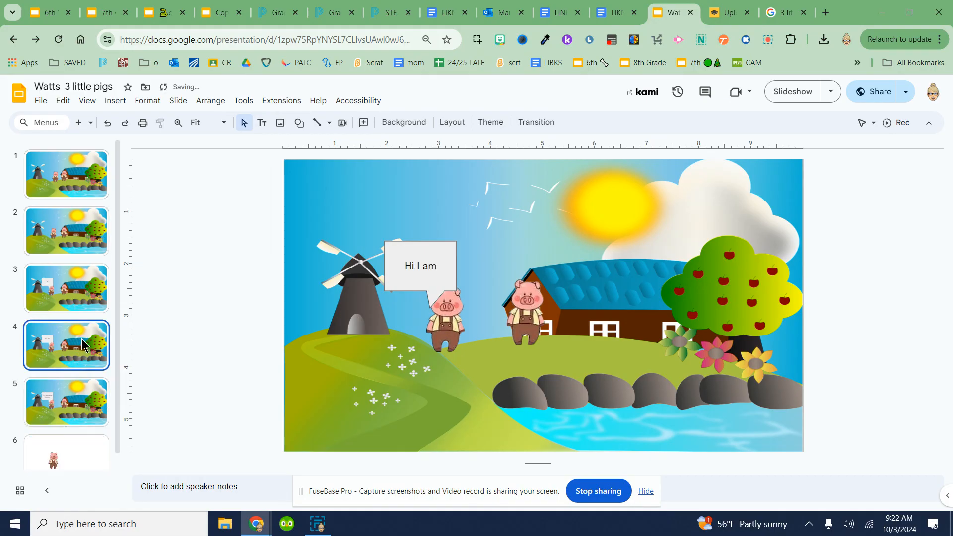
Step: Review the three speech bubble slides in sequence, from "Hi" to the full introduction
{"action": "left_click", "coordinate": [100, 289]}
{"action": "key", "text": "Down"}
{"action": "key", "text": "Down"}
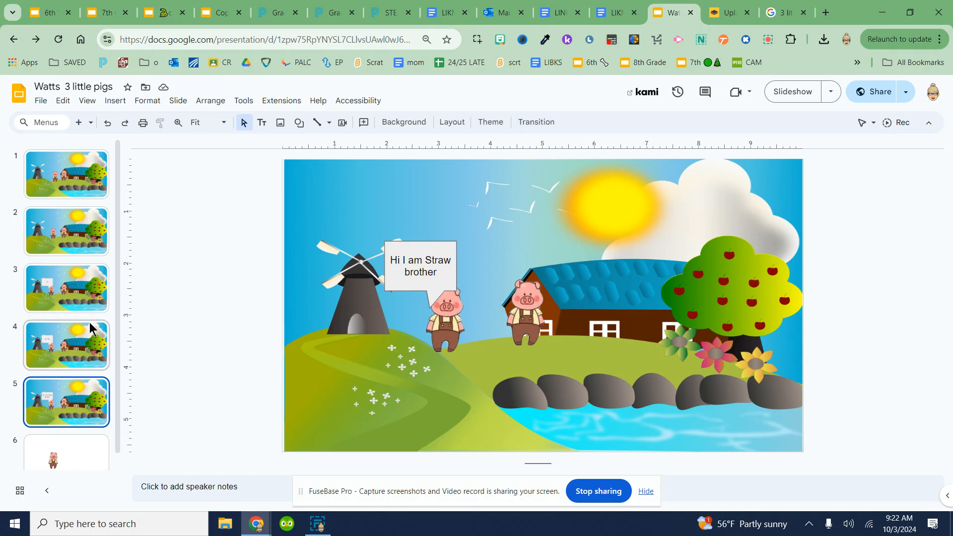
{"action": "key", "text": "Down"}
{"action": "key", "text": "Up"}
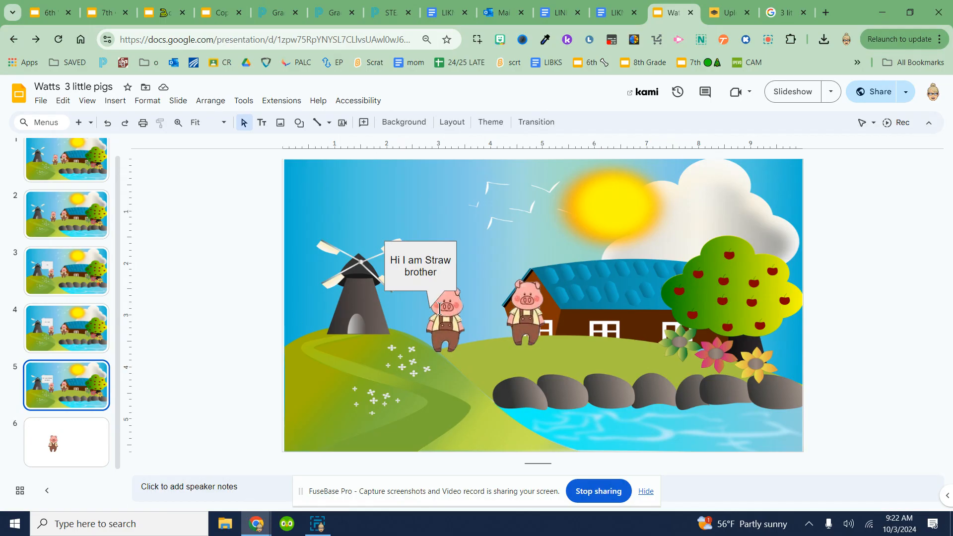
{"action": "left_click", "coordinate": [448, 238]}
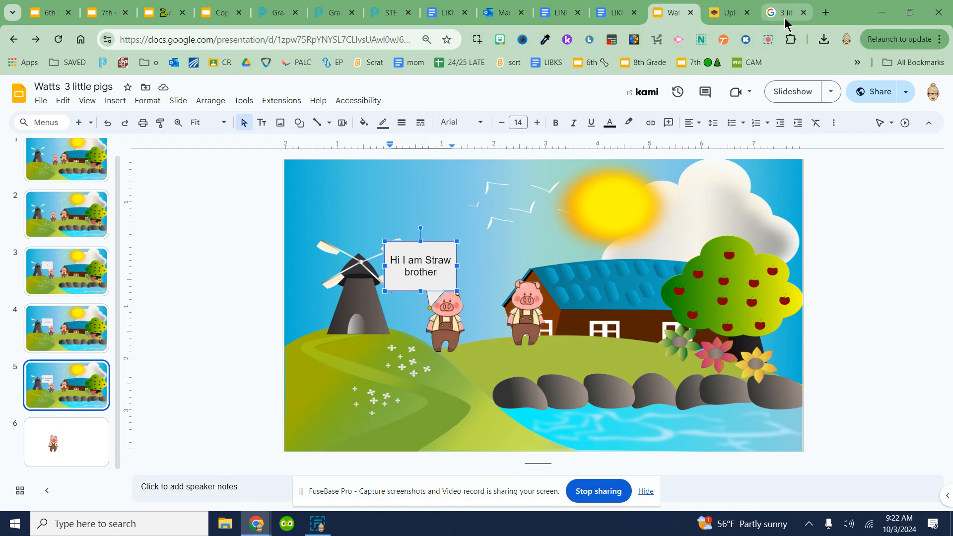
{"action": "left_click", "coordinate": [768, 40]}
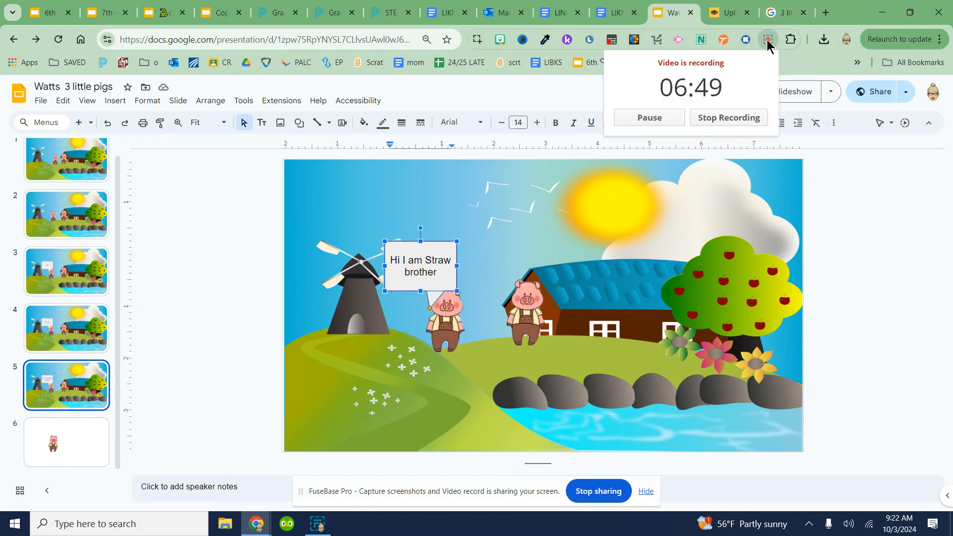